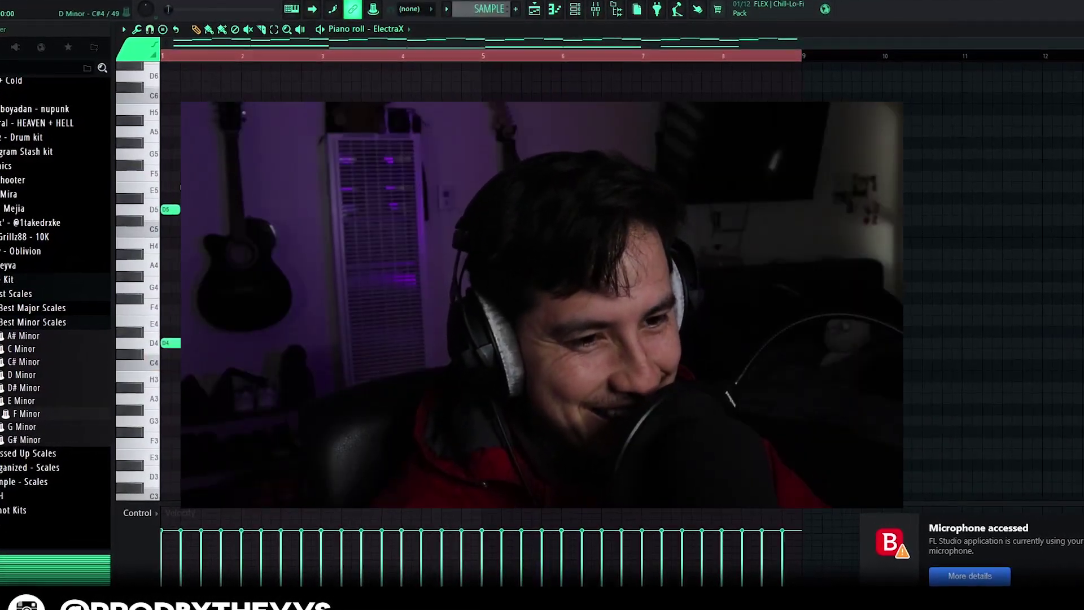
Delete the short C4 note, then clear every remaining note from the ElectraX piano roll
right_click(678, 362)
key(ctrl+a)
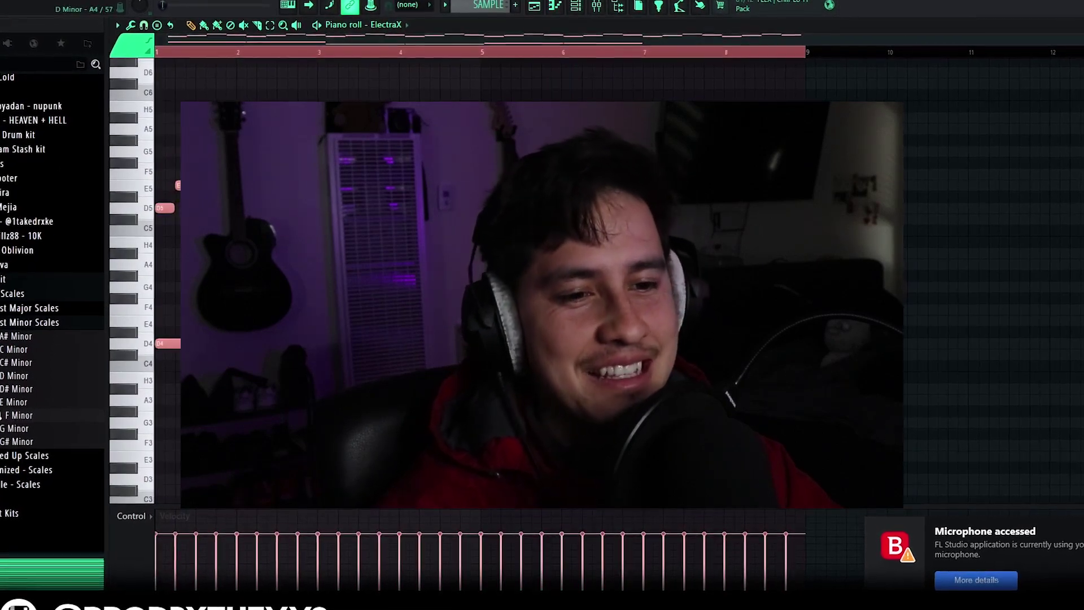
key(Delete)
Place the first melody note and add the F Minor scale as a channel in the rack
click(169, 202)
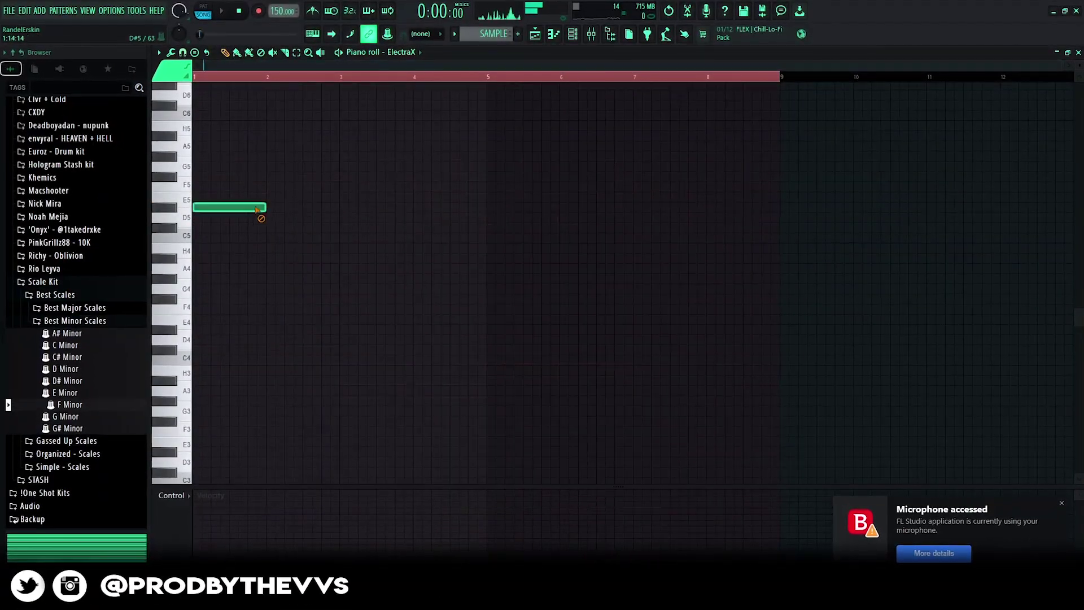
click(573, 32)
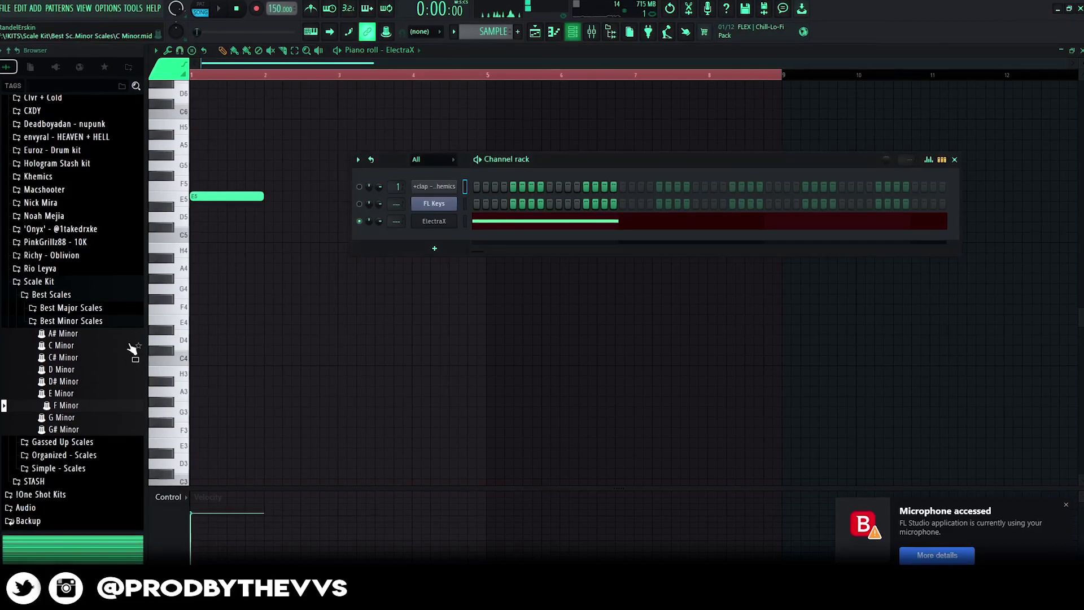
drag(431, 233, 433, 234)
right_click(492, 292)
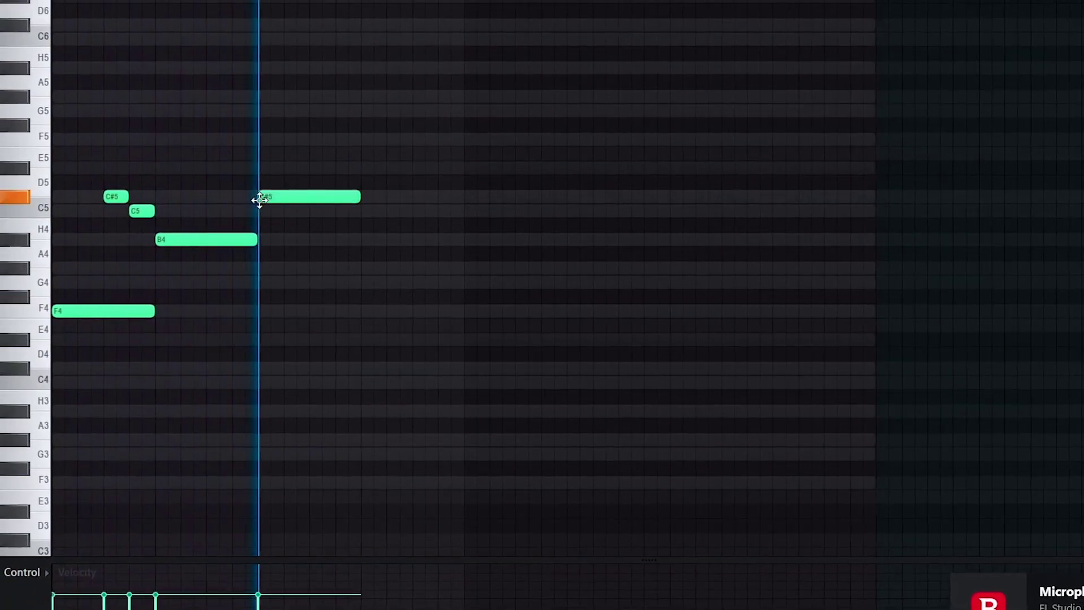
Add a C5 note after the long C#5 and duplicate the melody into bars 5–8
click(366, 213)
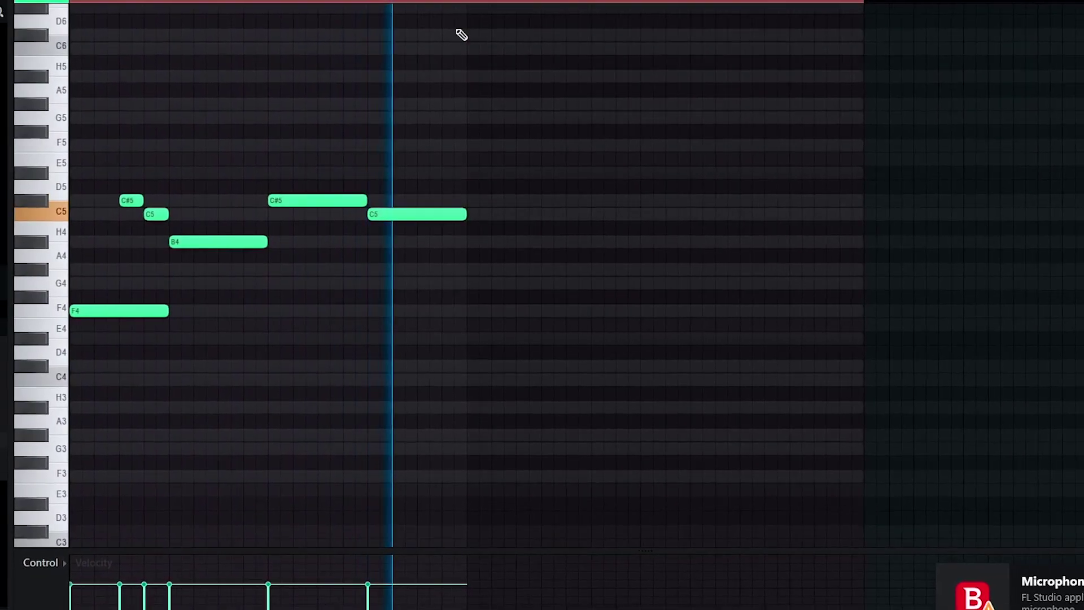
key(ctrl+a)
key(ctrl+b)
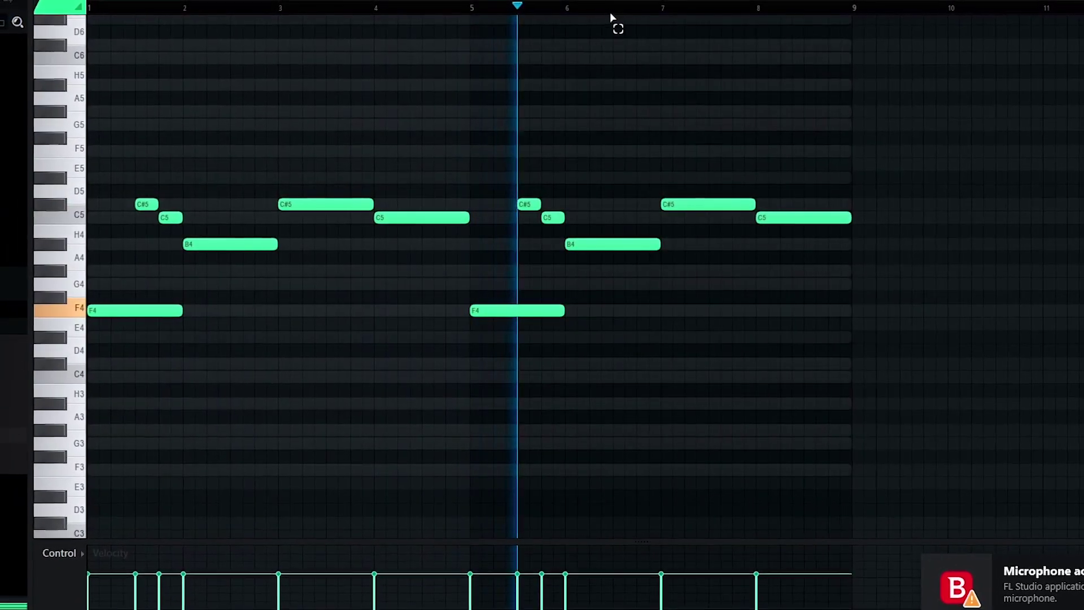
key(F6)
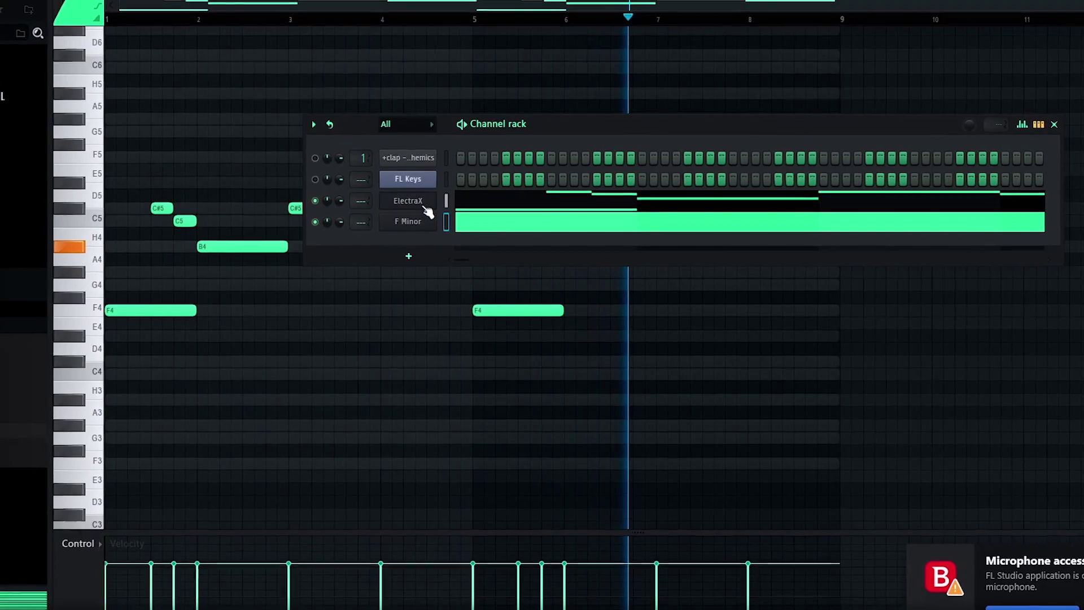
key(F6)
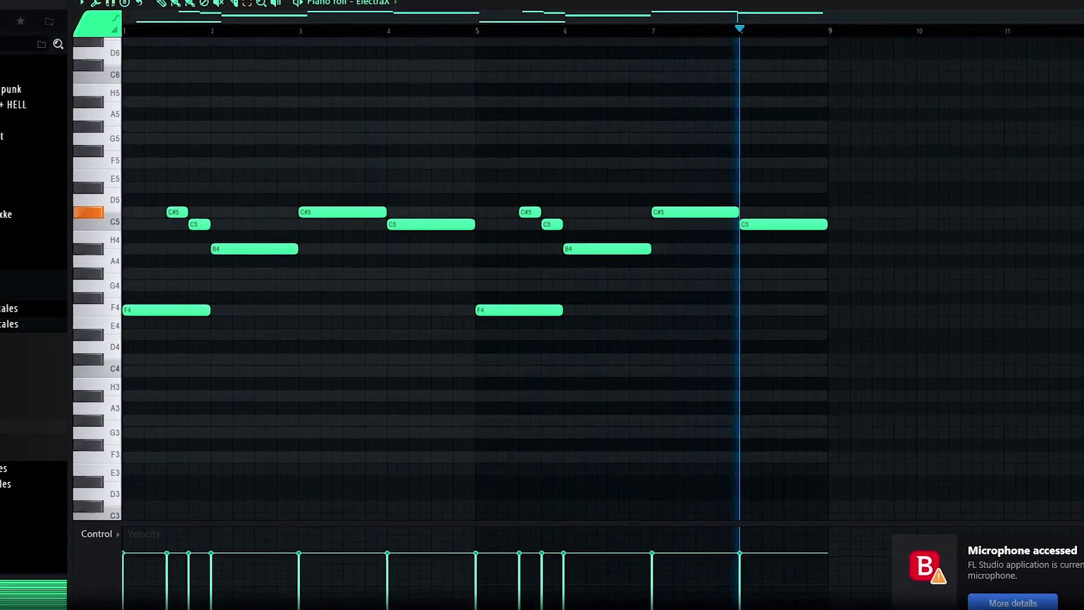
key(F6)
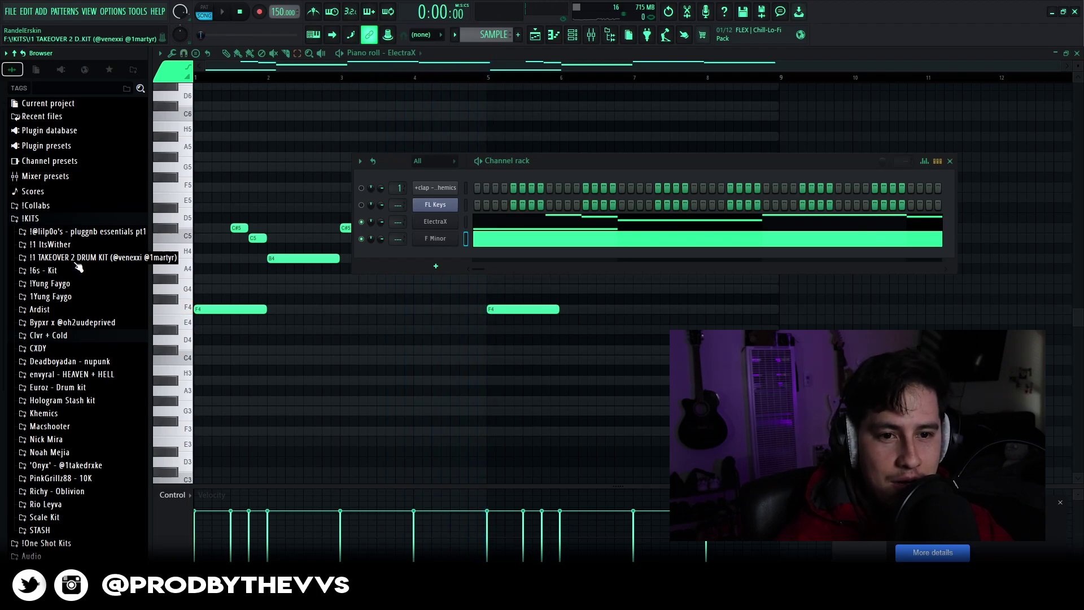
Add the TAKEOVER 2 2sd hi hat and fill it on every second step
click(76, 261)
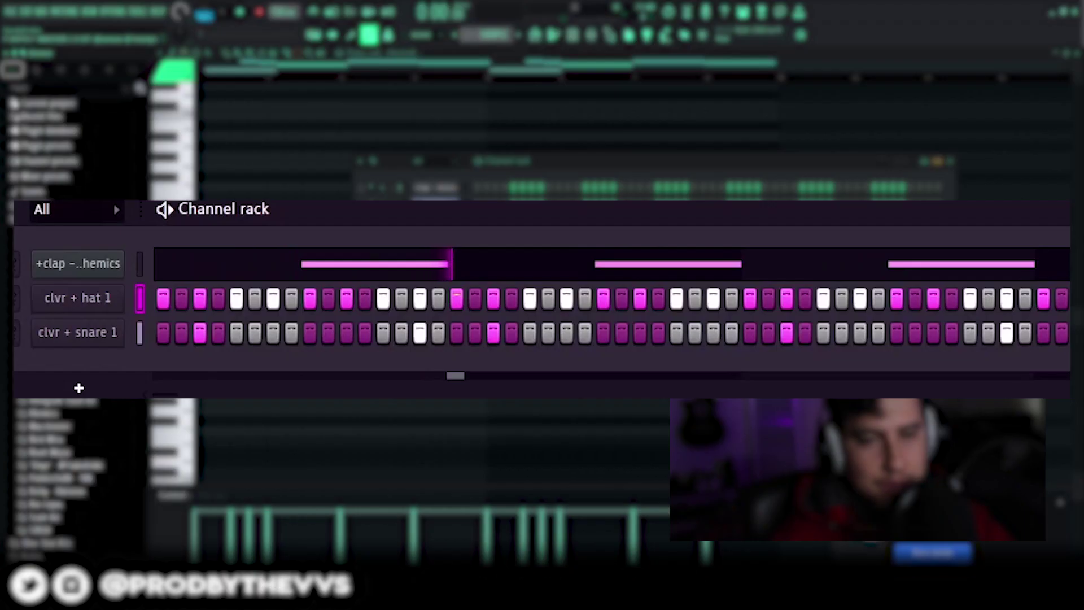
click(56, 332)
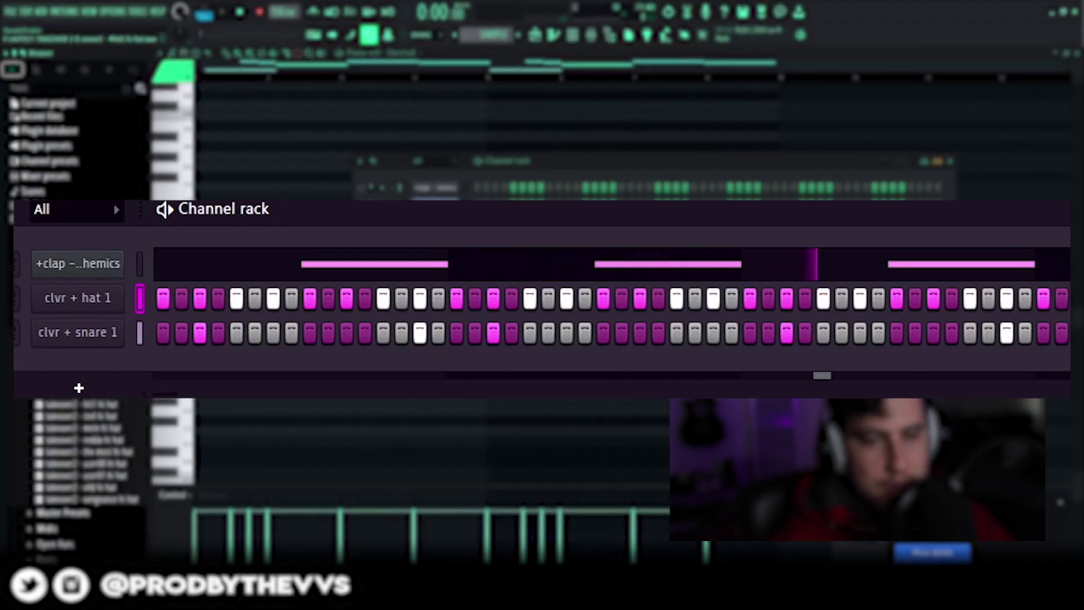
click(73, 345)
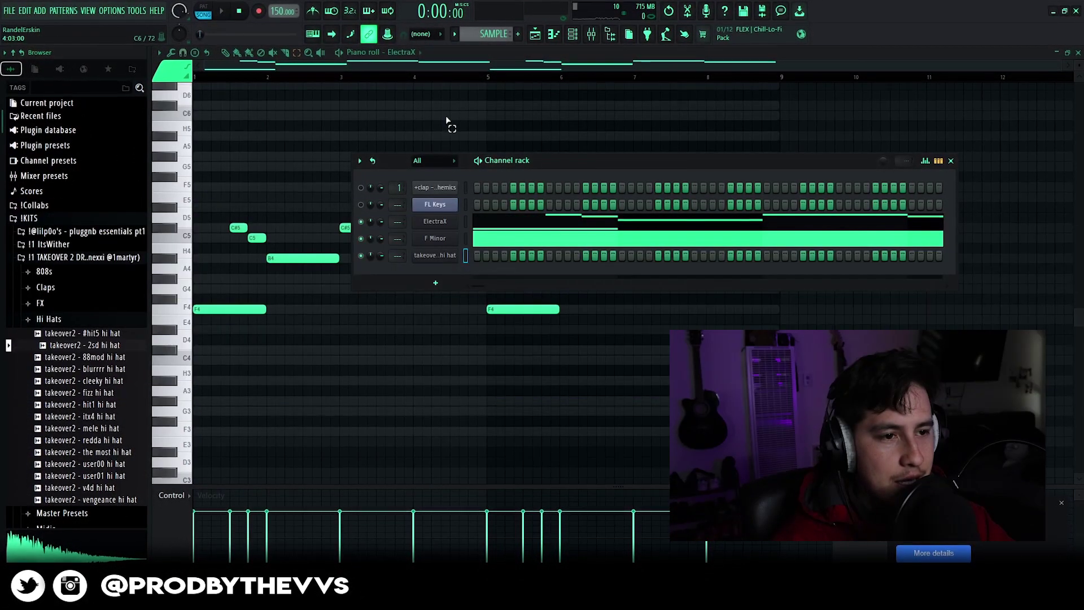
right_click(451, 249)
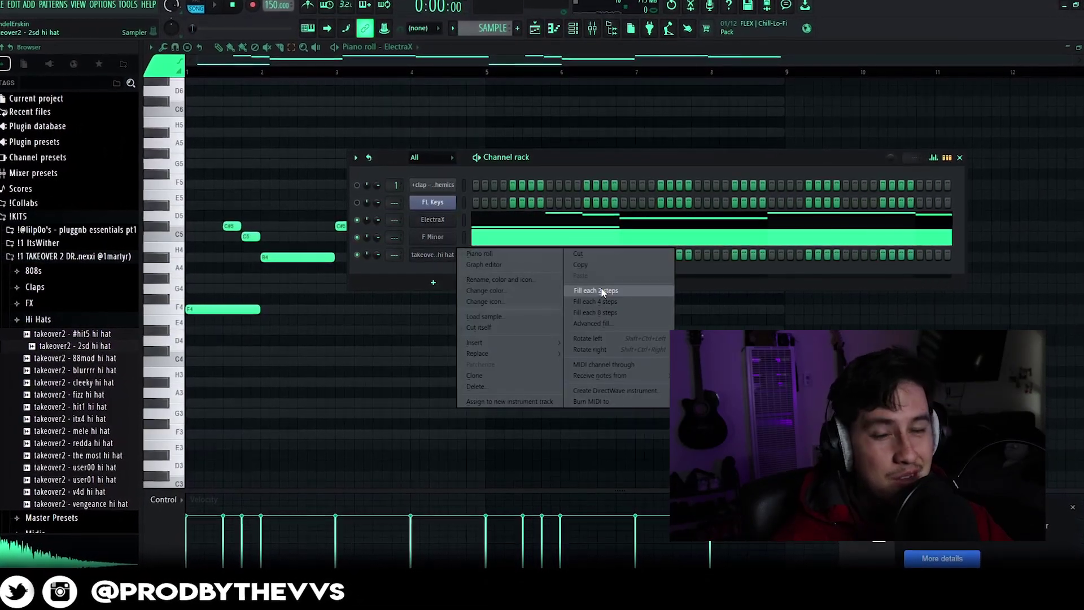
click(603, 290)
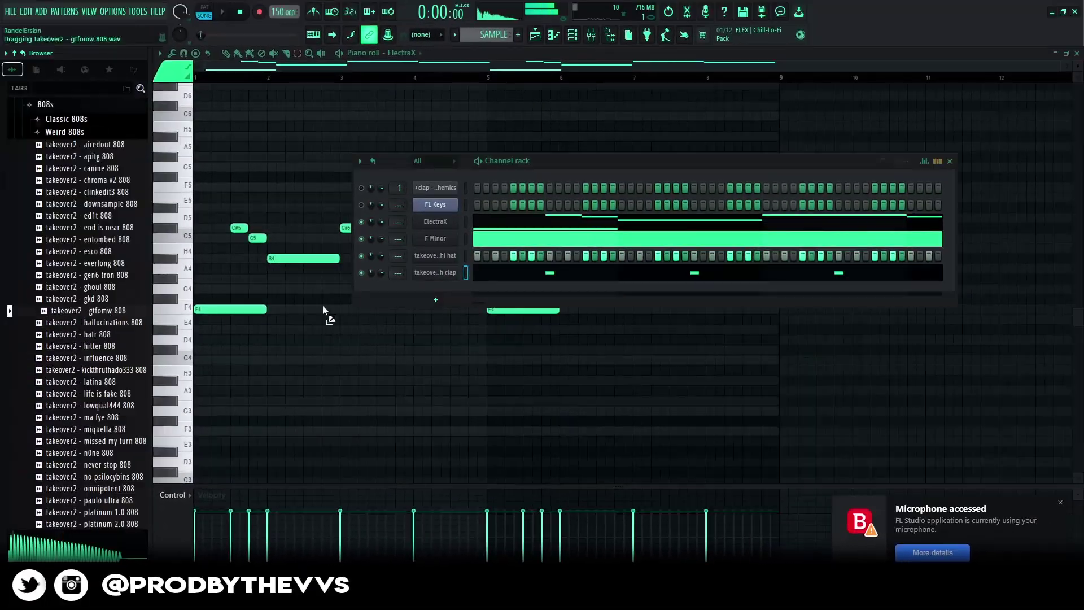
Add the gtfomw 808 channel, put it in cut group 3, and open its piano roll
drag(312, 304, 447, 294)
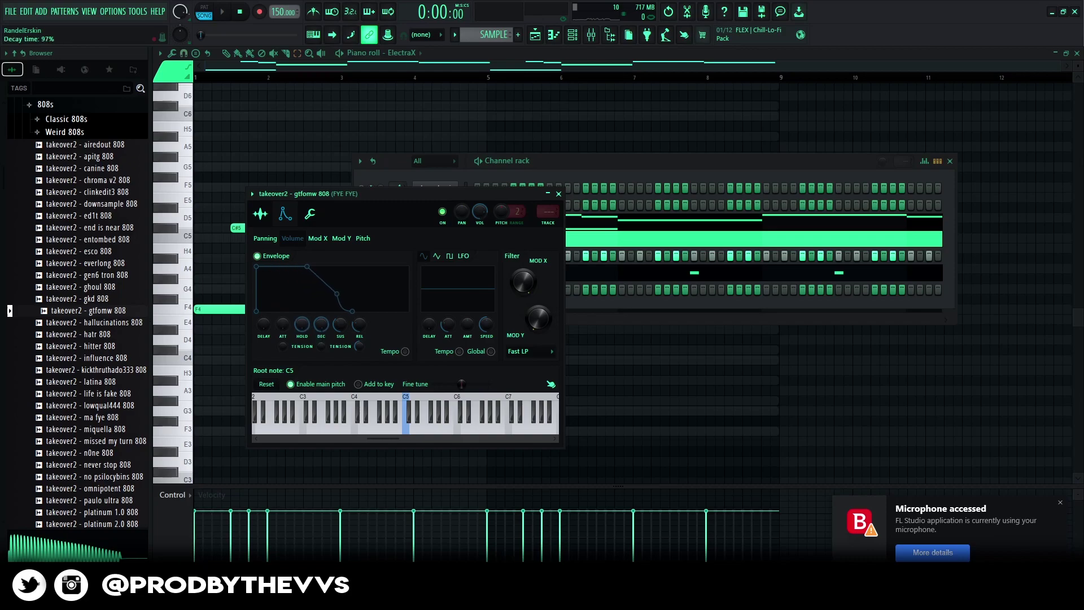
click(310, 213)
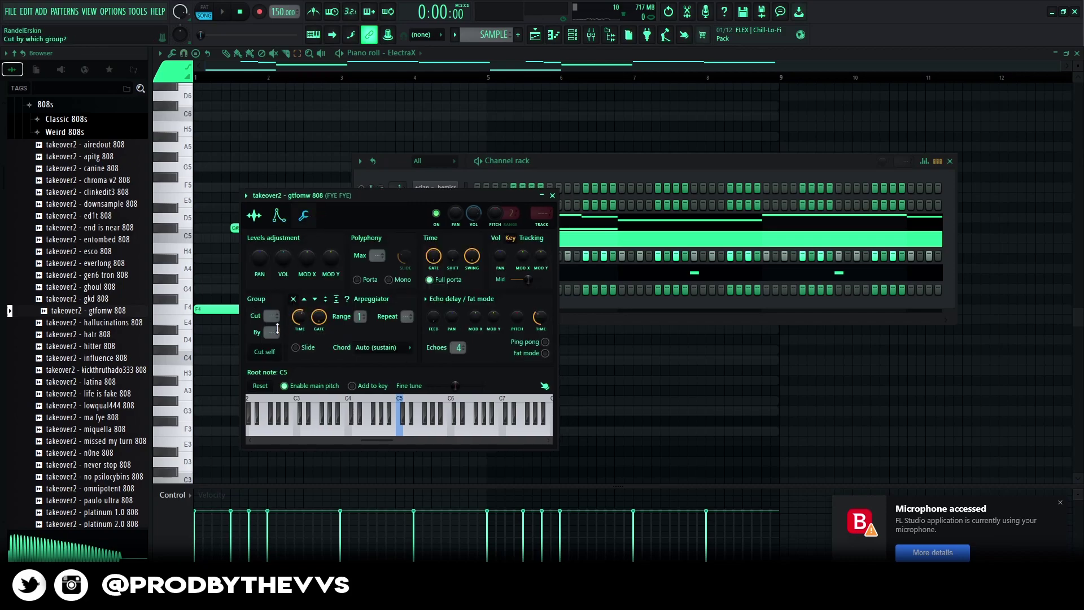
click(553, 195)
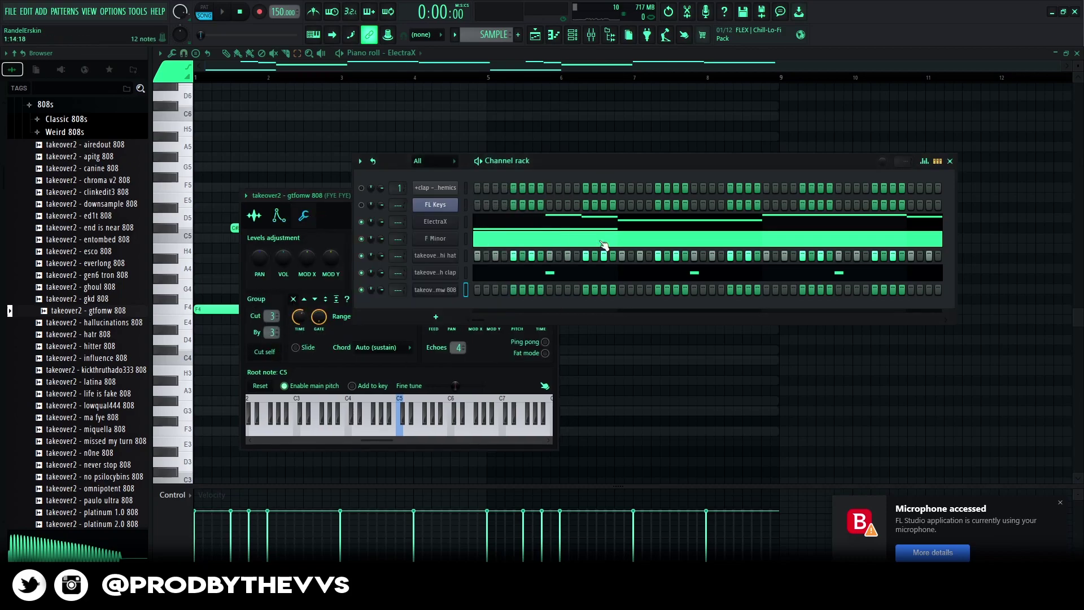
right_click(457, 288)
click(480, 289)
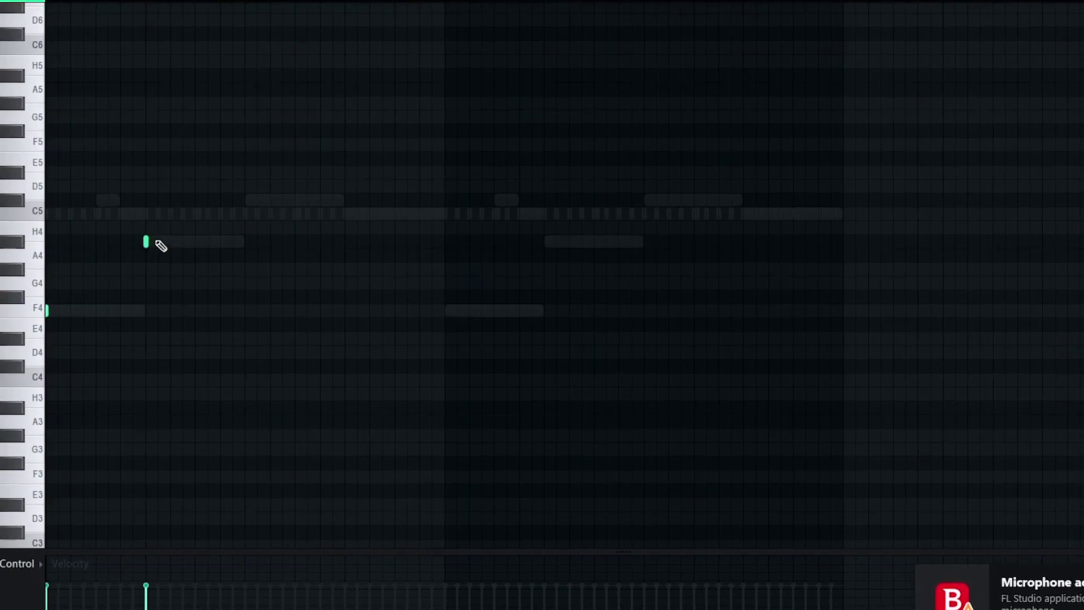
Raise the 808 notes an octave and rework the high notes, adding two C#6s and a C6
key(ctrl+a)
key(ctrl+Up)
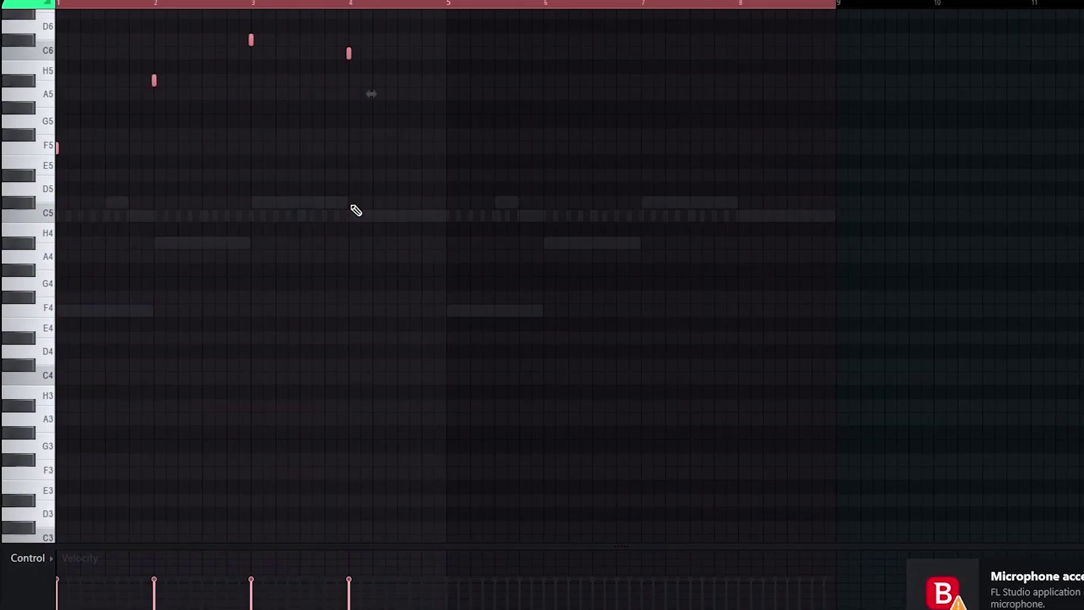
drag(154, 78, 184, 85)
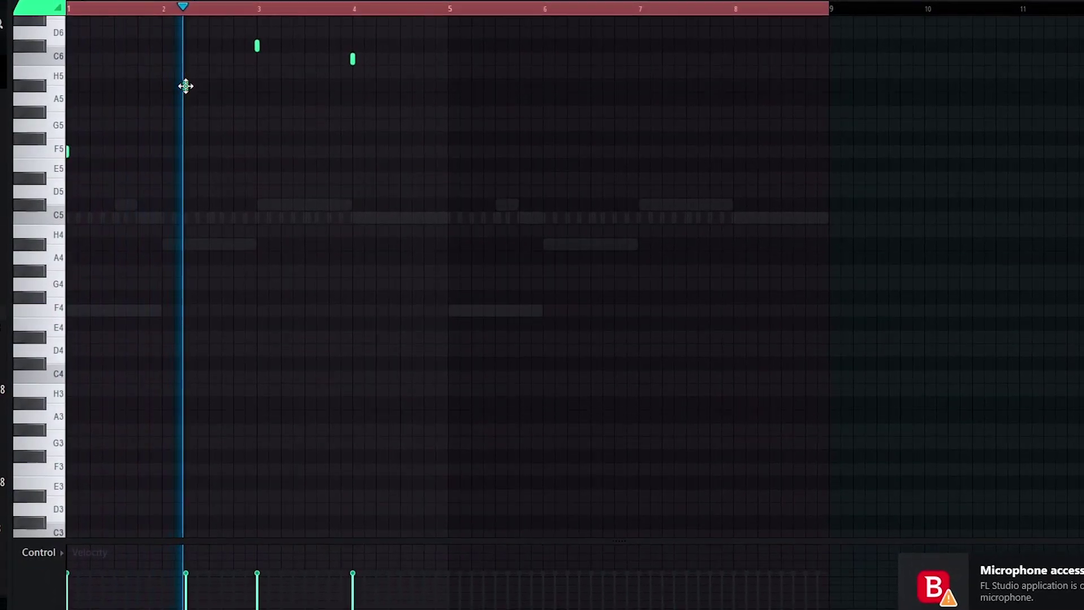
right_click(254, 43)
click(265, 50)
click(299, 50)
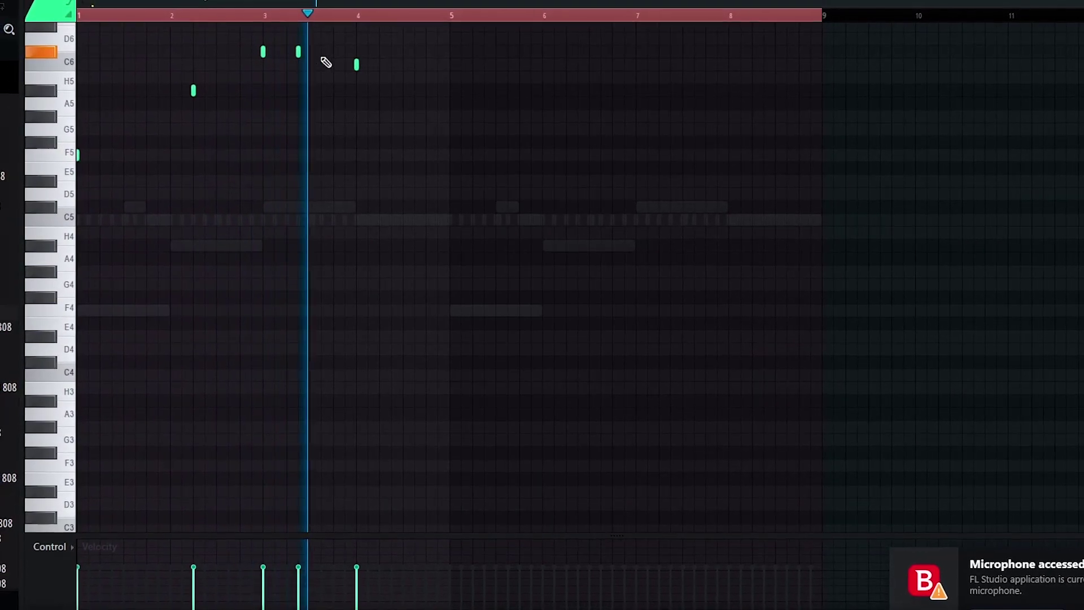
right_click(353, 61)
click(381, 68)
click(457, 147)
right_click(456, 153)
Duplicate the 808 notes from bars 1–5 into bars 5–9
drag(458, 32, 89, 170)
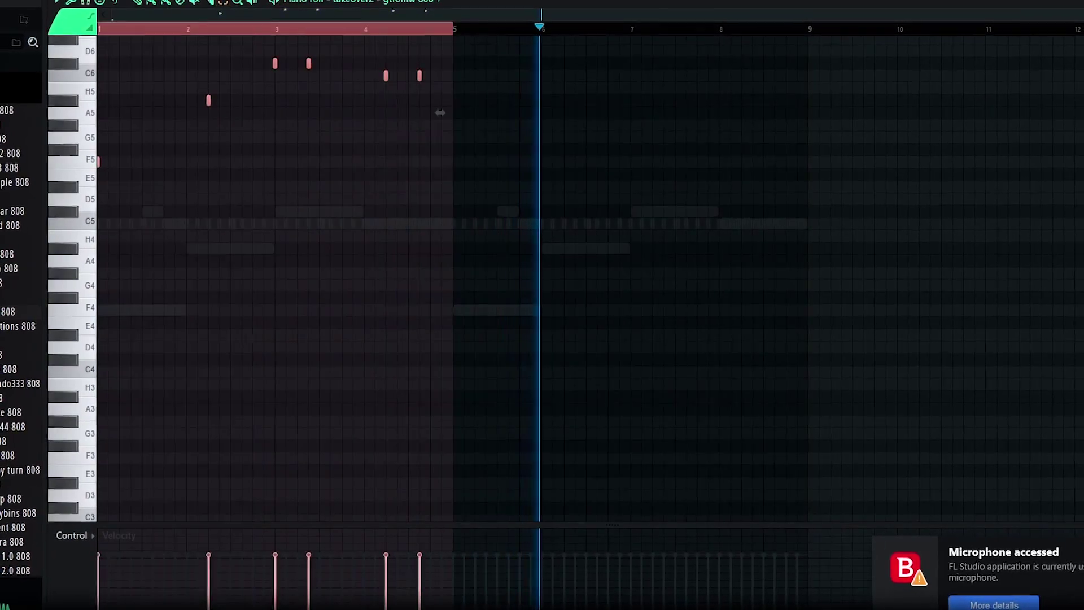
key(ctrl+b)
click(579, 47)
scroll(602, 97, up, 2)
click(664, 137)
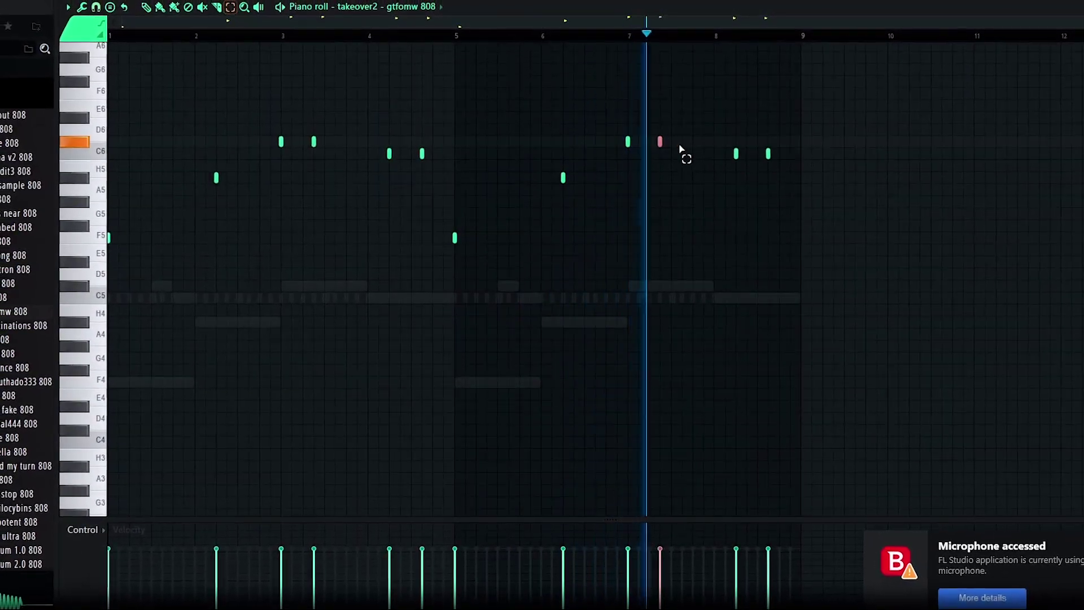
key(ctrl+Up)
key(ctrl+Down)
Add a lengthened C#6 note after bar 8 and a longer C6 note late in bar 8
click(160, 7)
key(space)
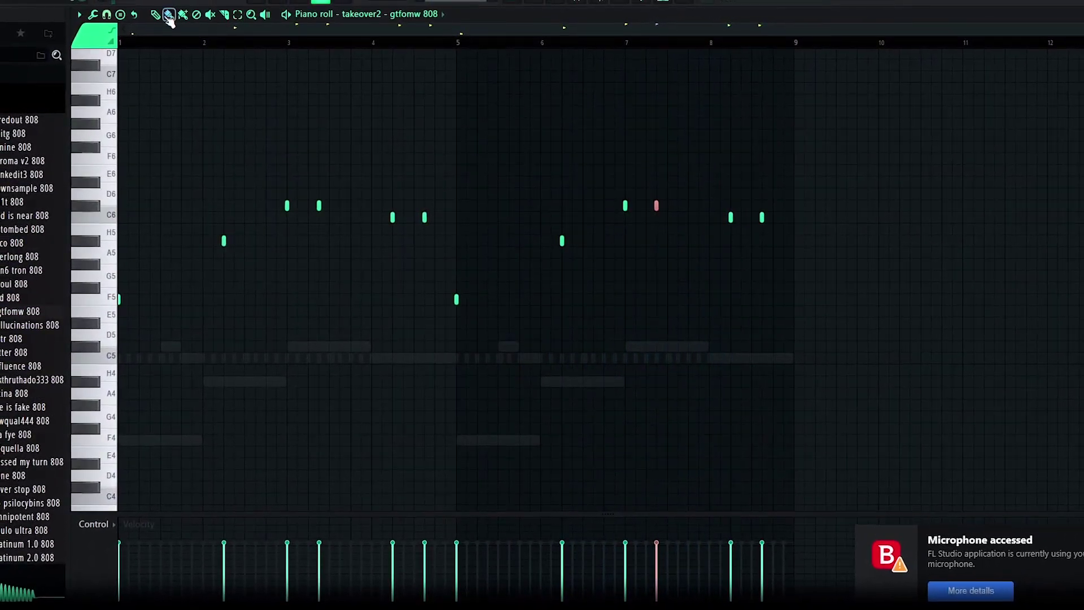
scroll(787, 205, up, 5)
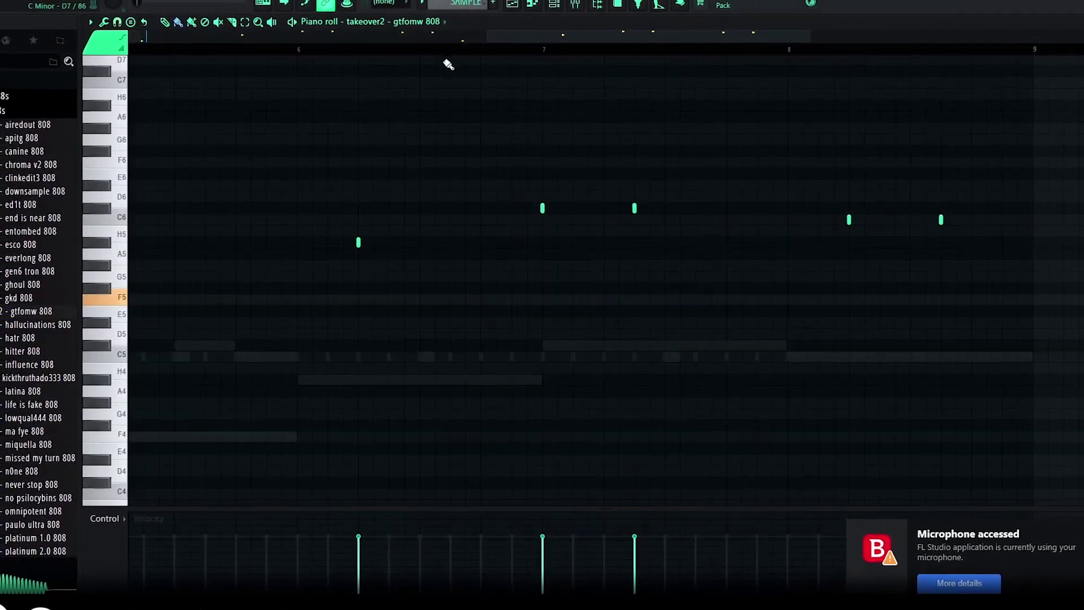
click(547, 53)
key(space)
click(167, 24)
click(818, 209)
key(space)
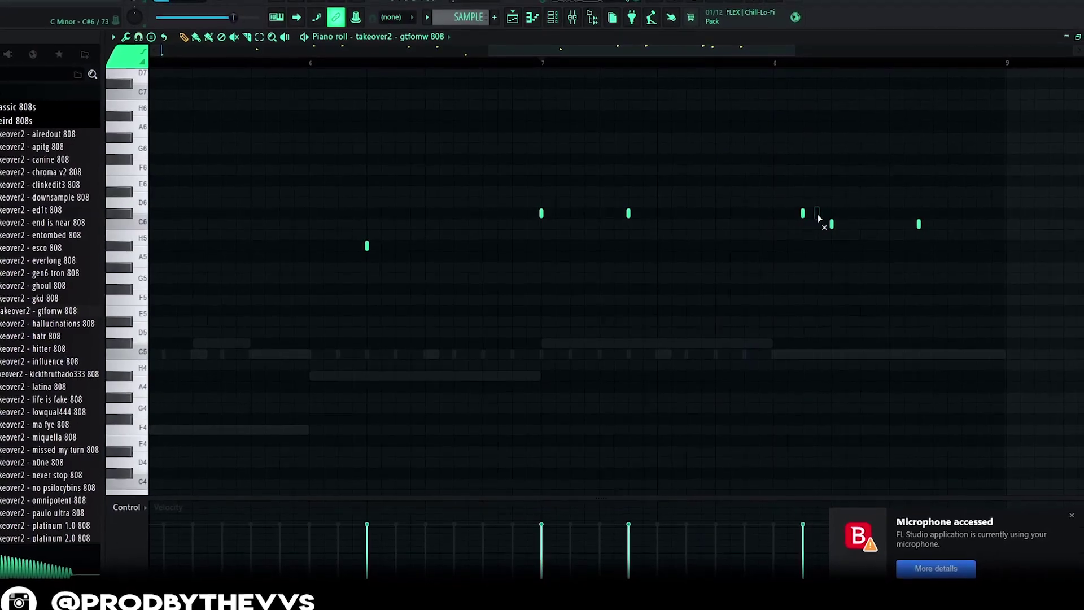
drag(803, 214, 815, 215)
key(space)
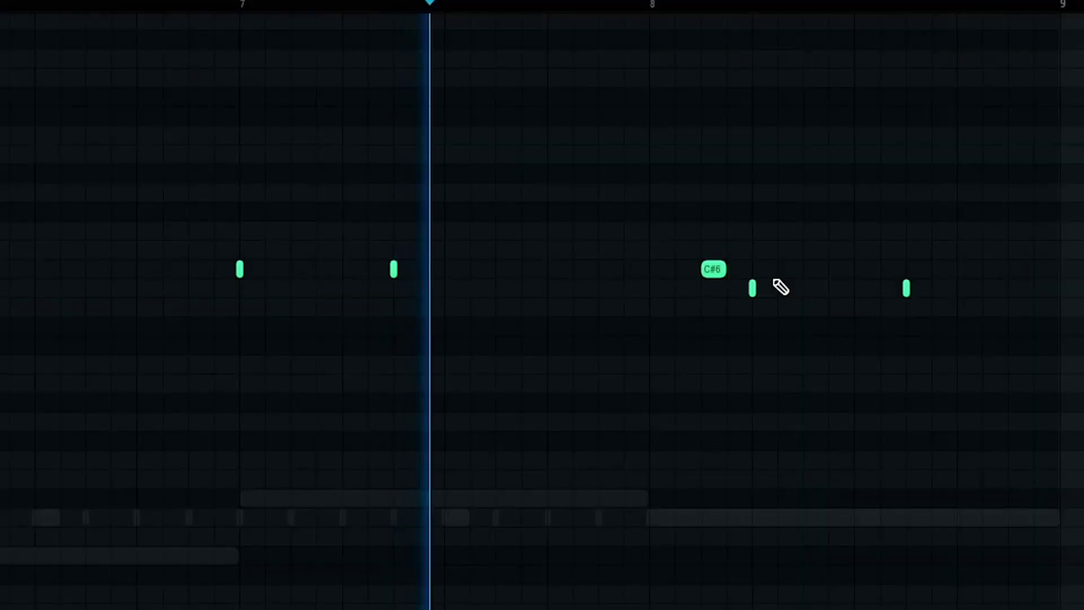
drag(809, 294, 948, 295)
key(space)
Lower the velocity of the last two C6 notes
scroll(935, 321, up, 4)
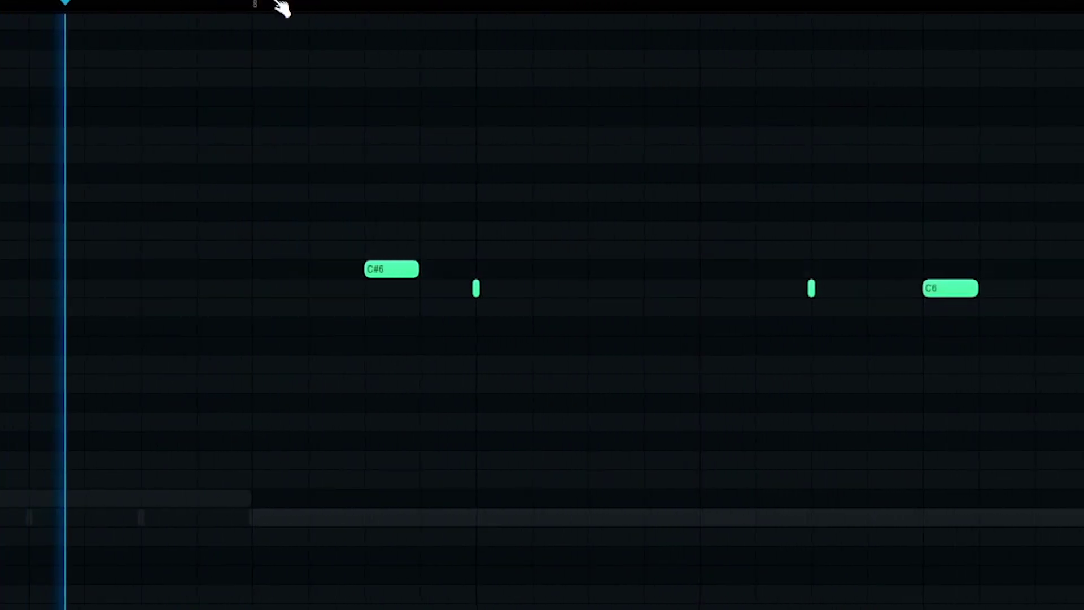
drag(430, 3, 466, 2)
scroll(465, 5, right, 2)
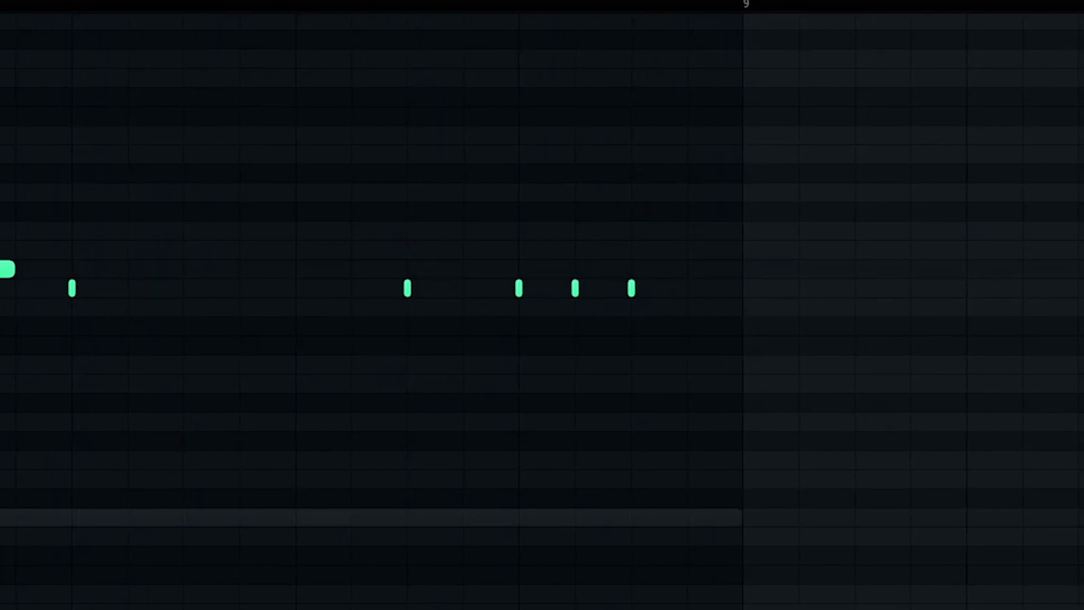
drag(840, 580, 897, 590)
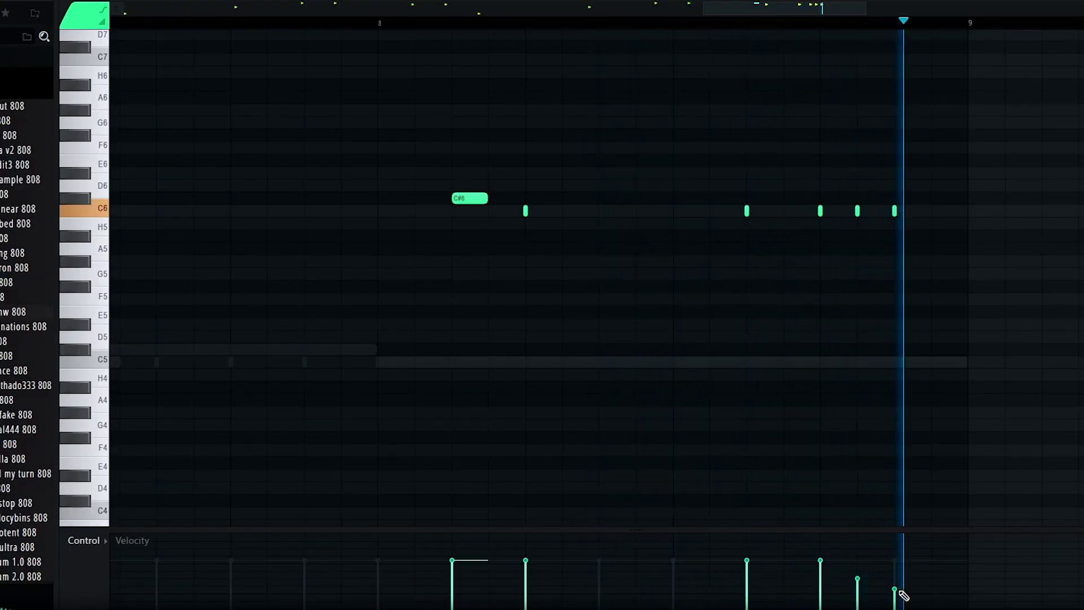
scroll(842, 249, down, 3)
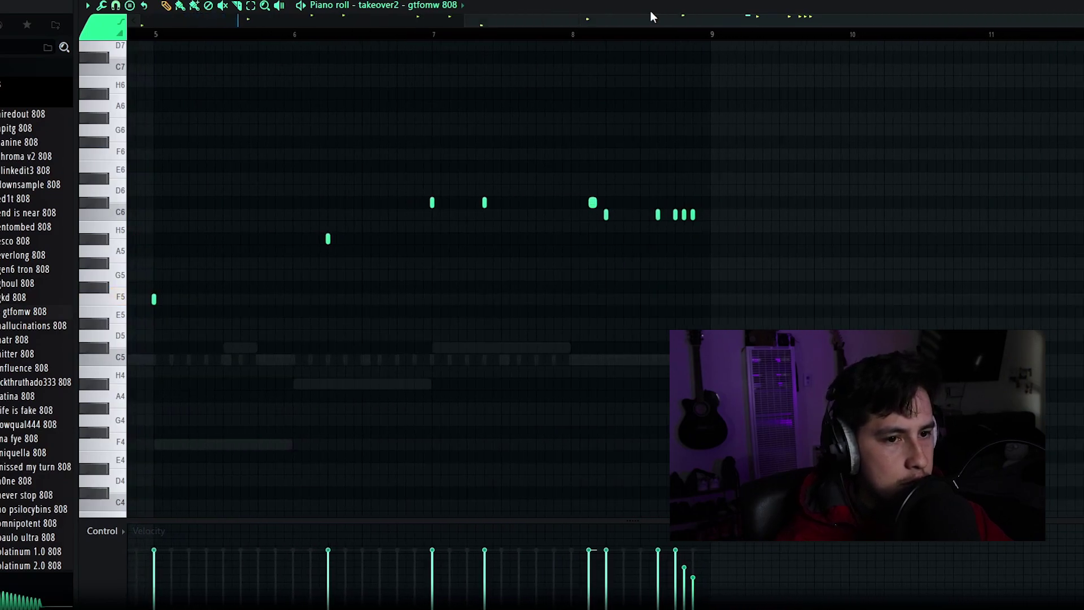
drag(464, 20, 135, 21)
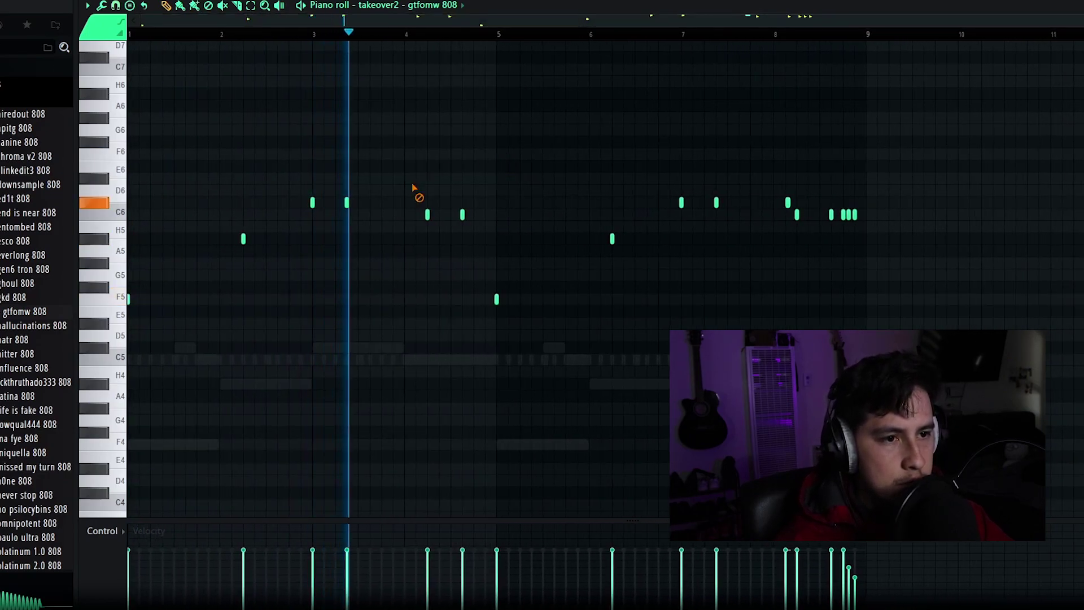
Add a C6 note just after bar 4 and an A5 note near bar 6, then select all notes
click(417, 203)
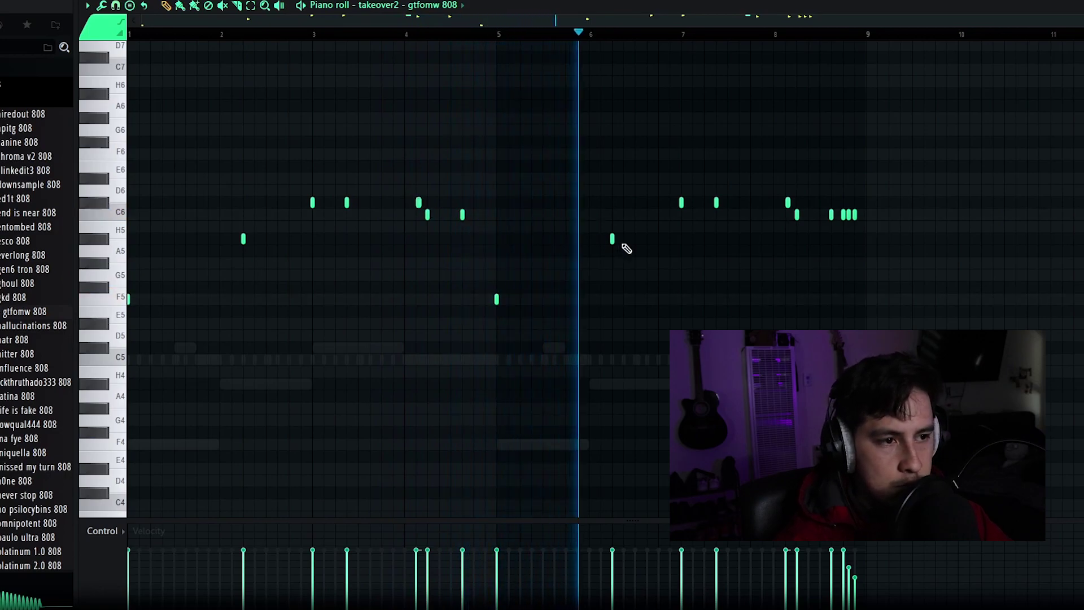
click(648, 240)
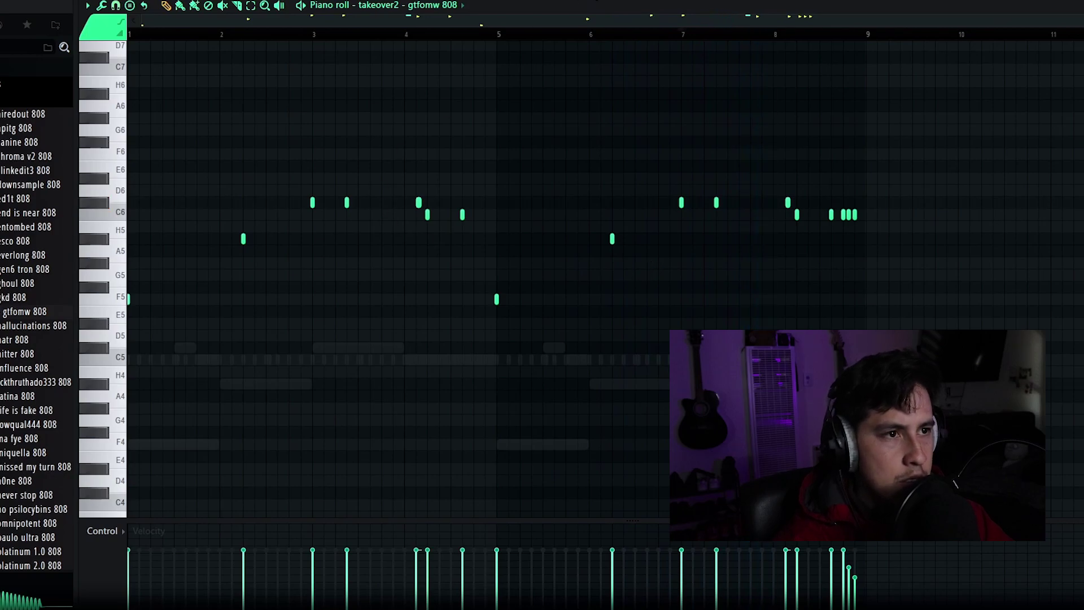
key(ctrl+a)
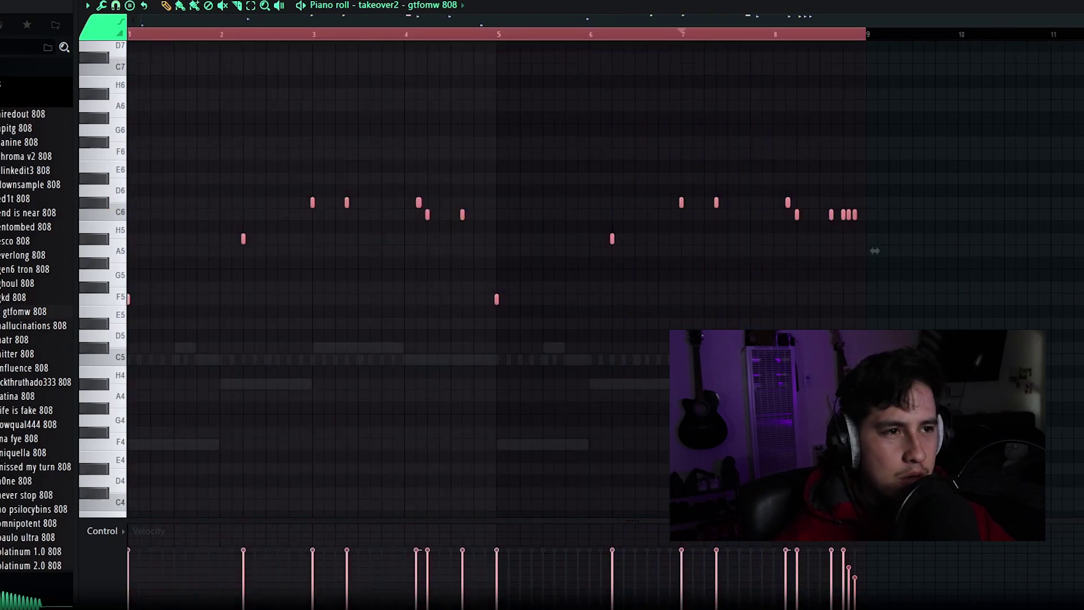
Open the ElectraX melody's piano roll, test lowering its notes, and return to the channel rack
key(F6)
click(455, 207)
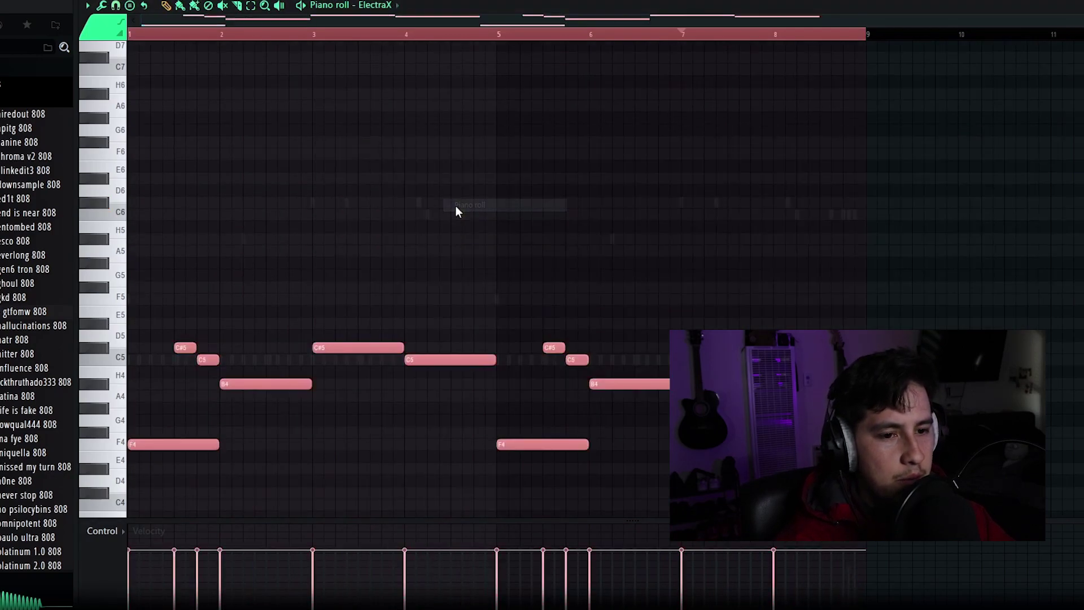
scroll(455, 207, down, 2)
key(Down)
key(Down)
key(Down)
key(Down)
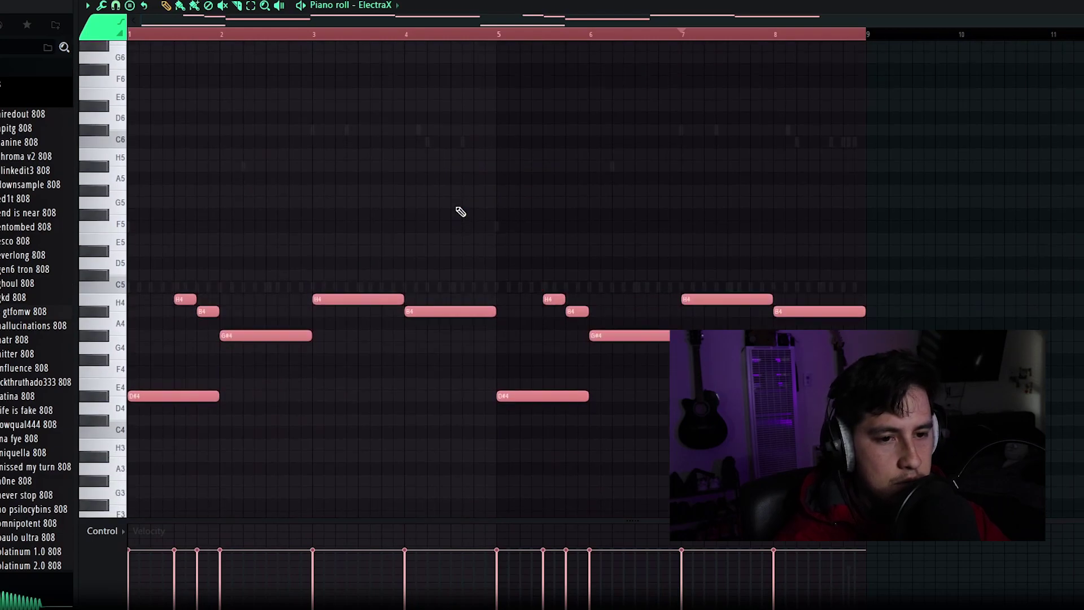
key(Down)
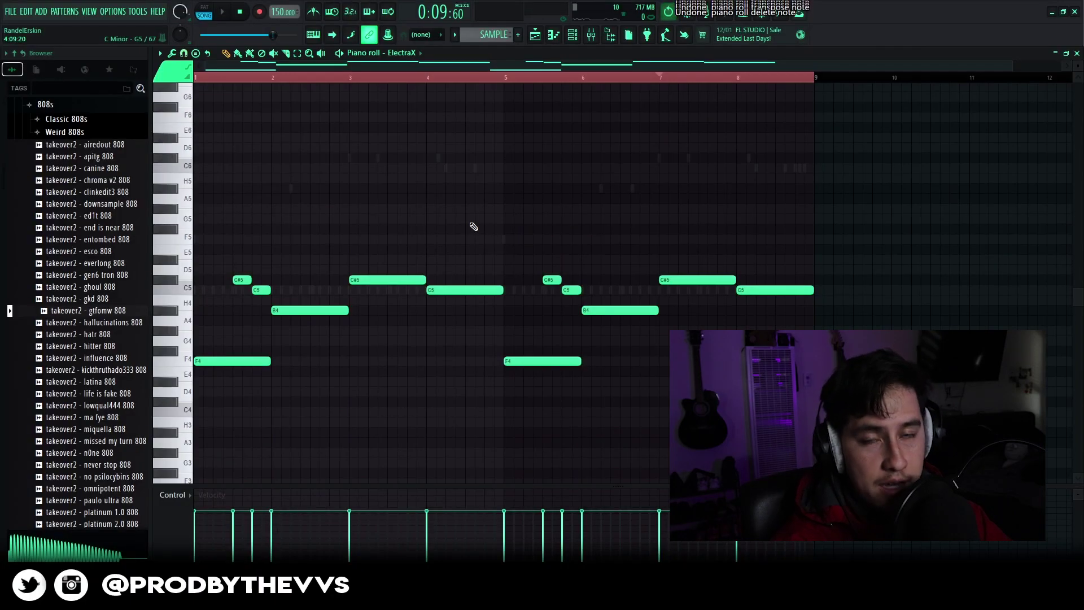
click(584, 38)
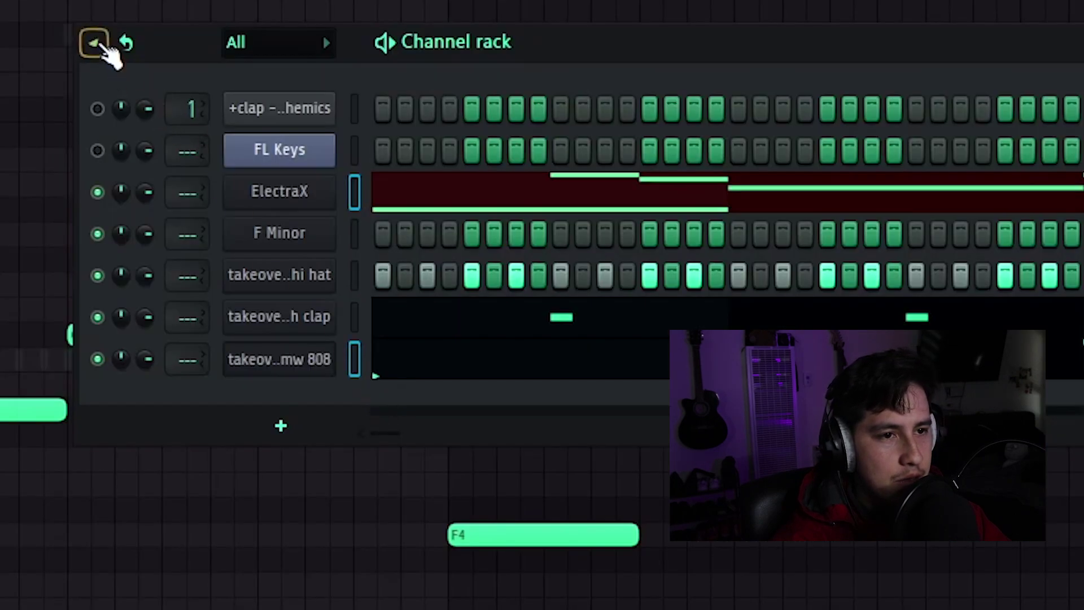
Transpose the ElectraX melody by -1 then -4 semitones, giving C4, F4, G4 and G#4
click(94, 43)
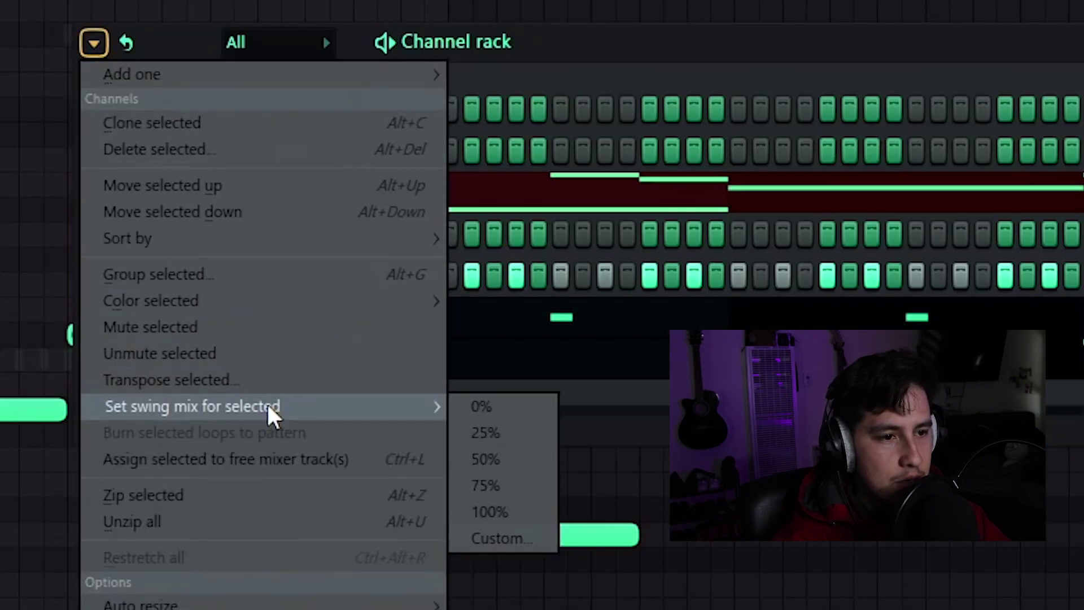
click(252, 390)
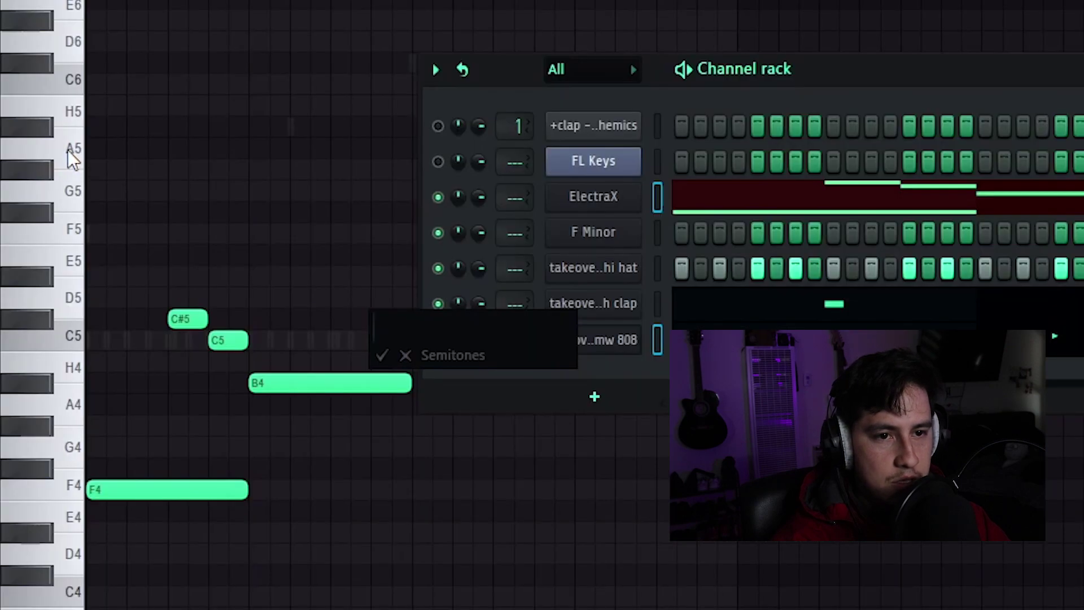
text(-1)
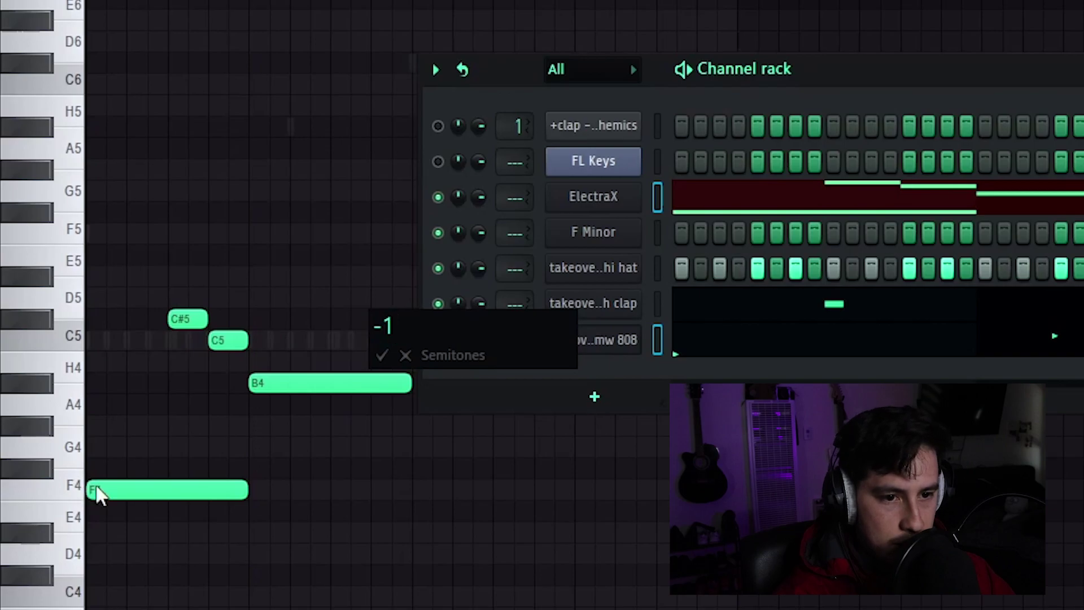
key(Return)
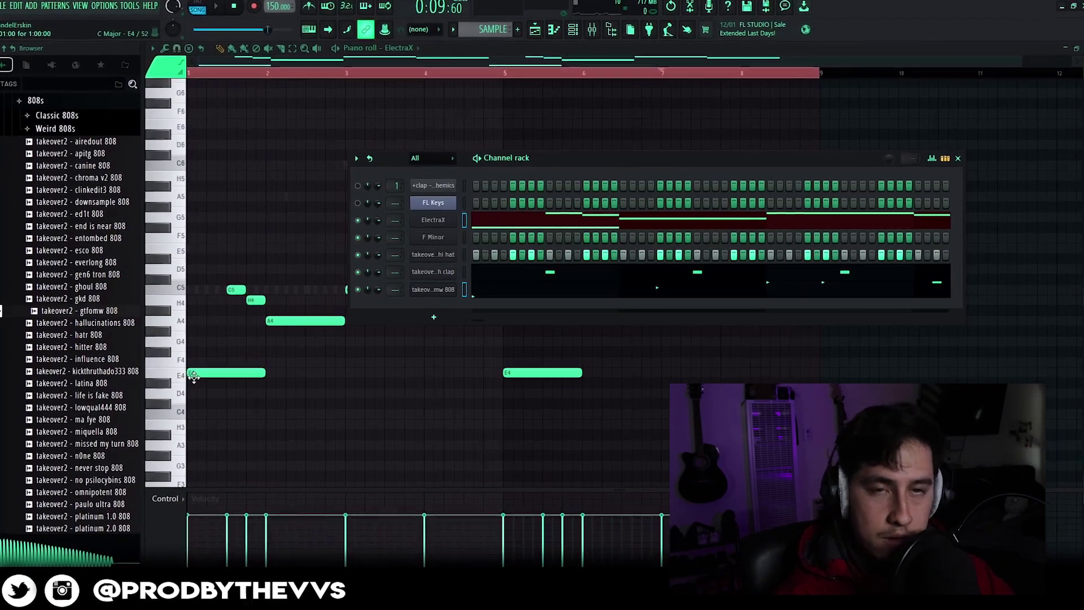
click(356, 158)
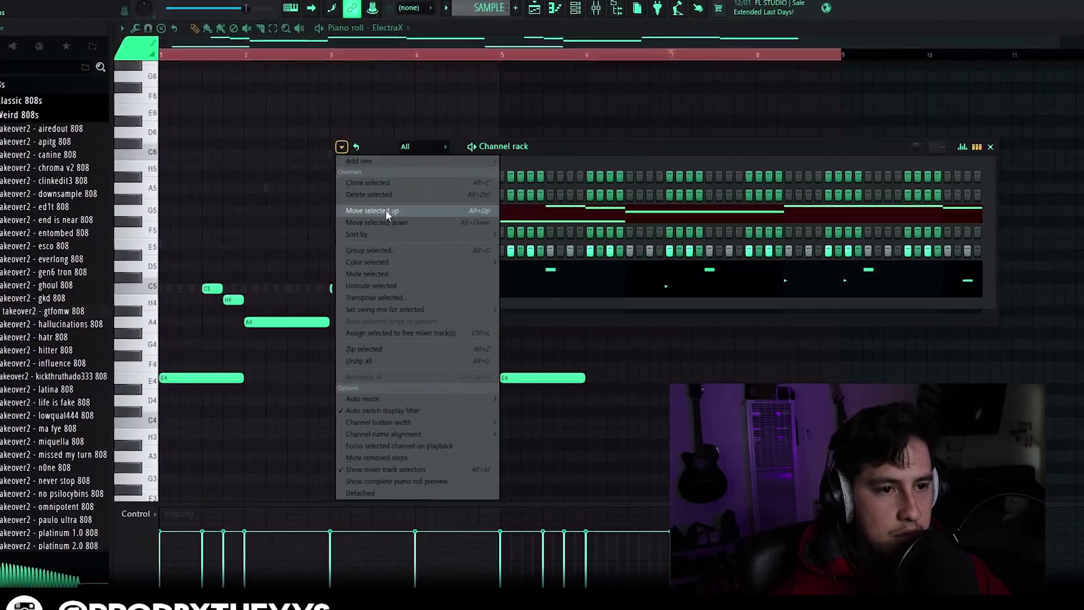
click(396, 297)
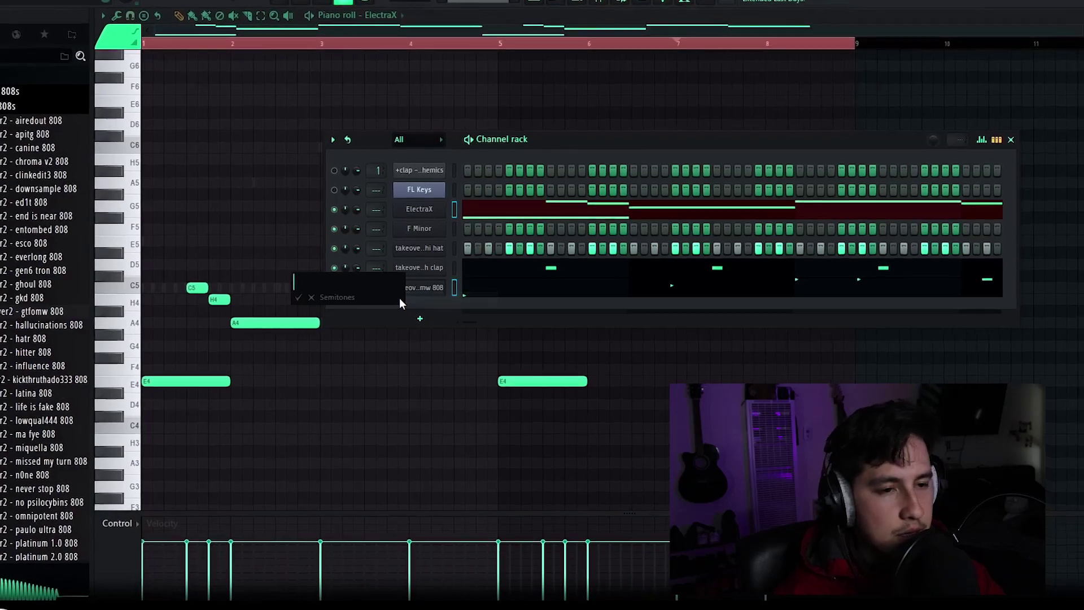
text(-4)
key(Return)
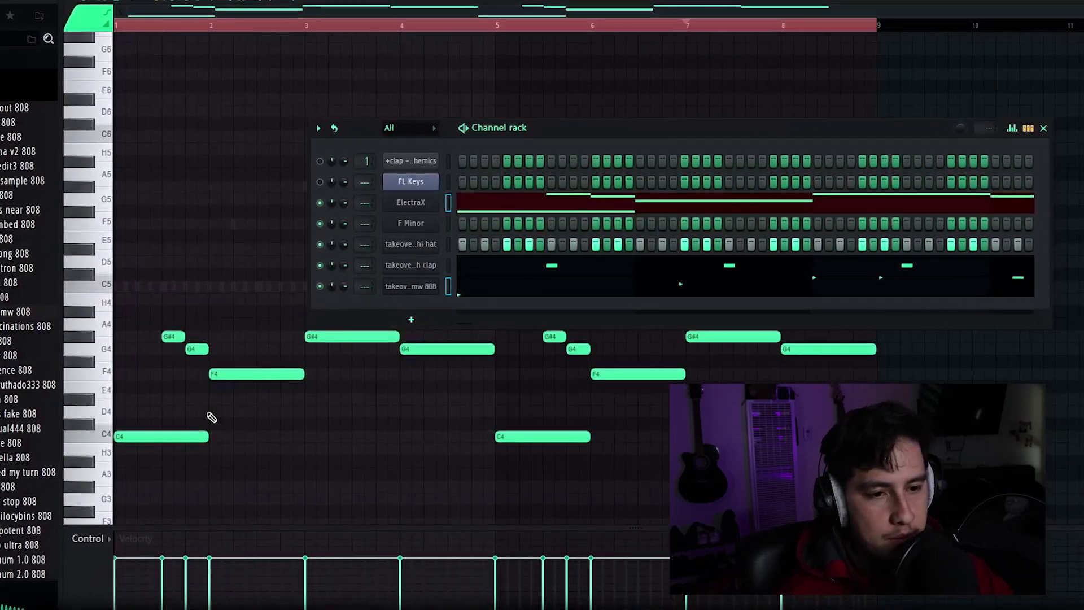
key(F6)
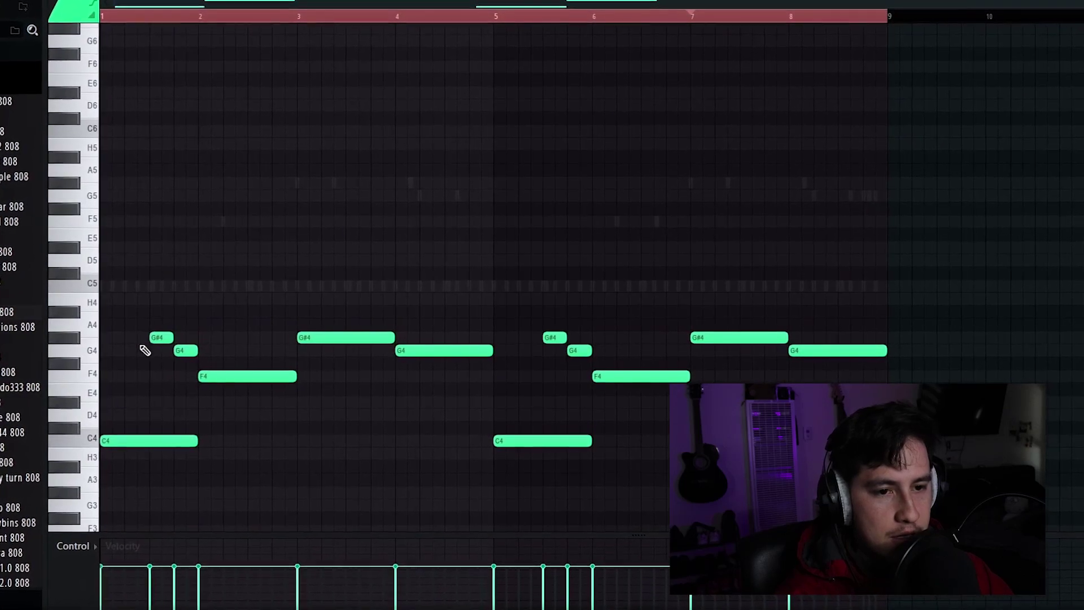
Transpose the ElectraX melody +2 semitones to D4, G4, A4 and B4
key(F6)
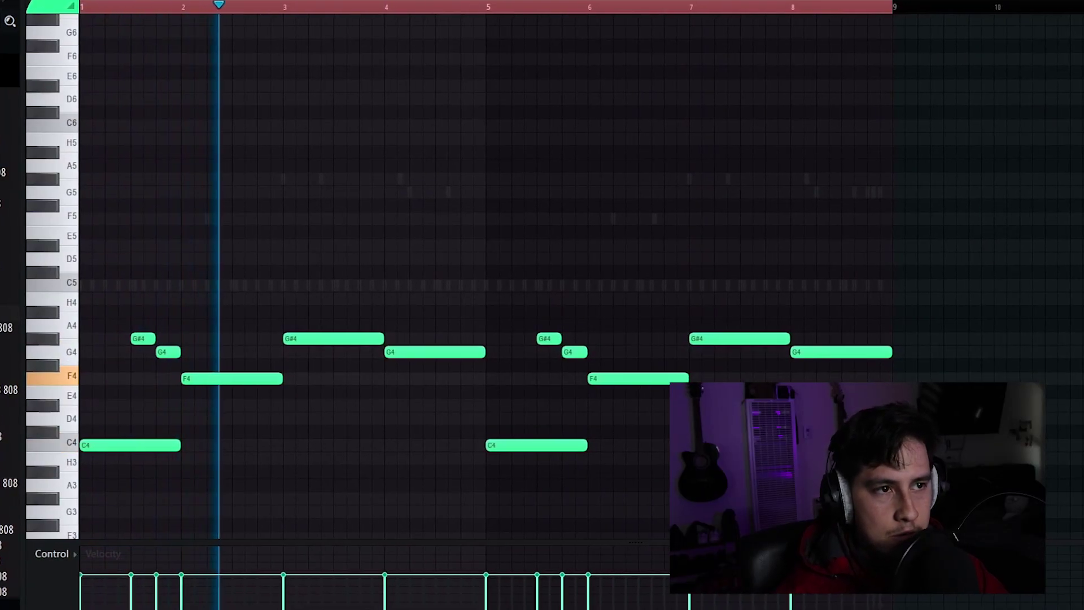
key(F6)
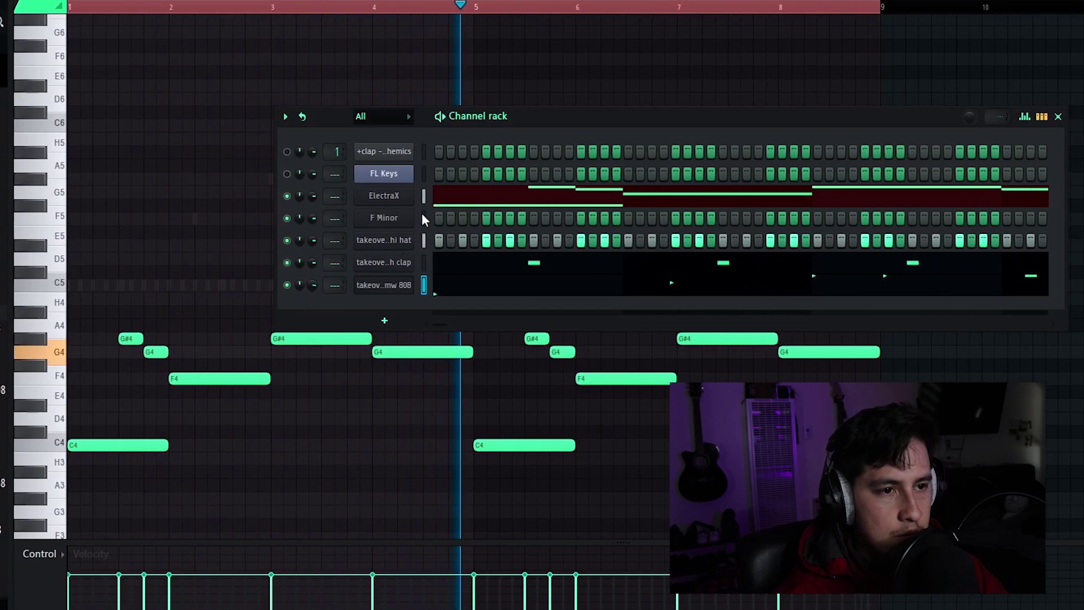
click(285, 116)
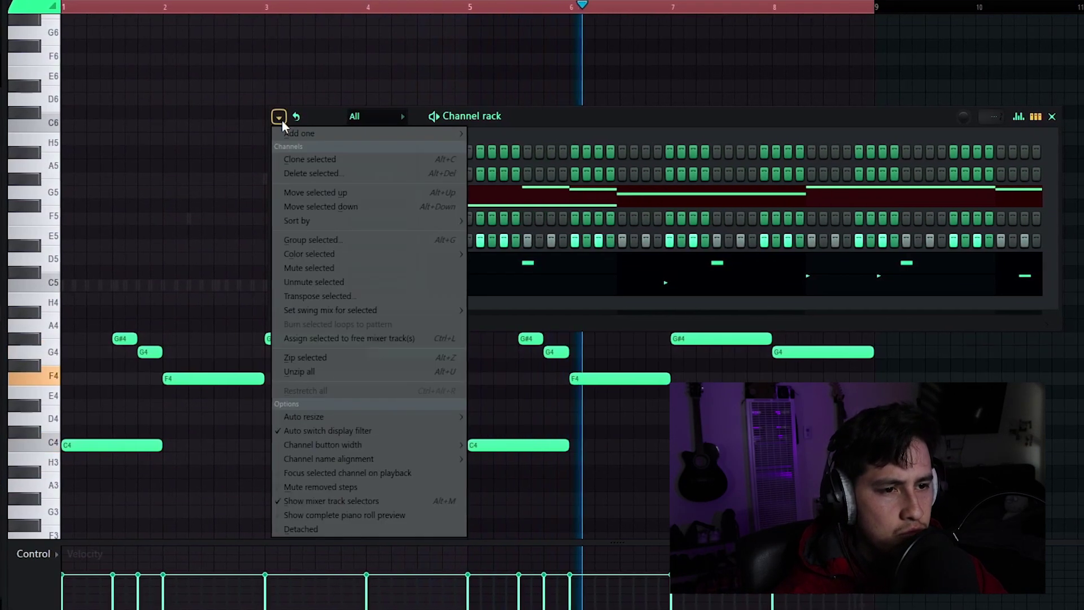
click(342, 293)
text(+)
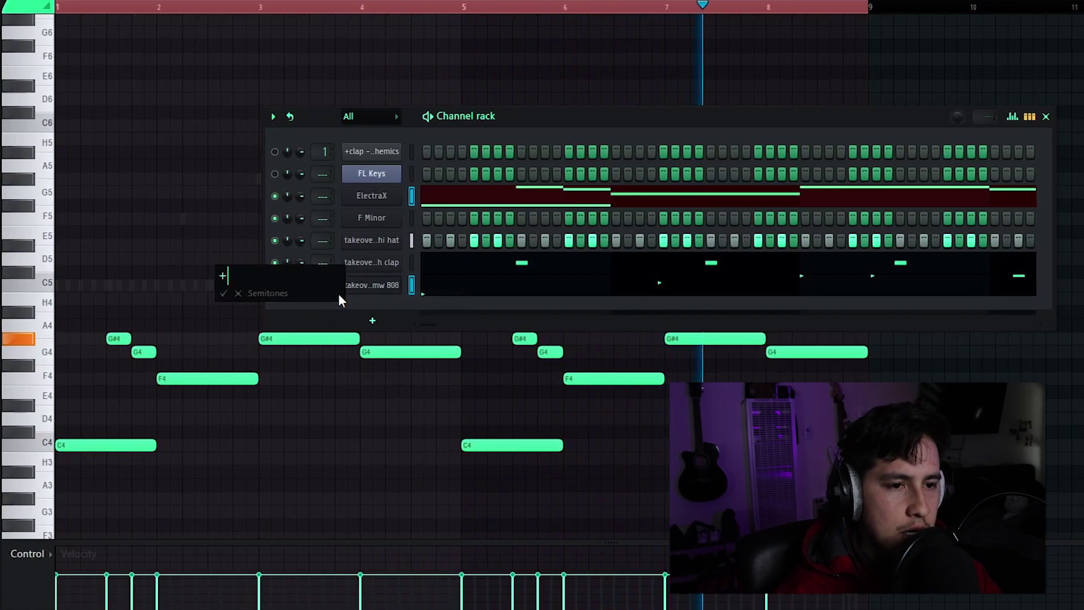
text(2)
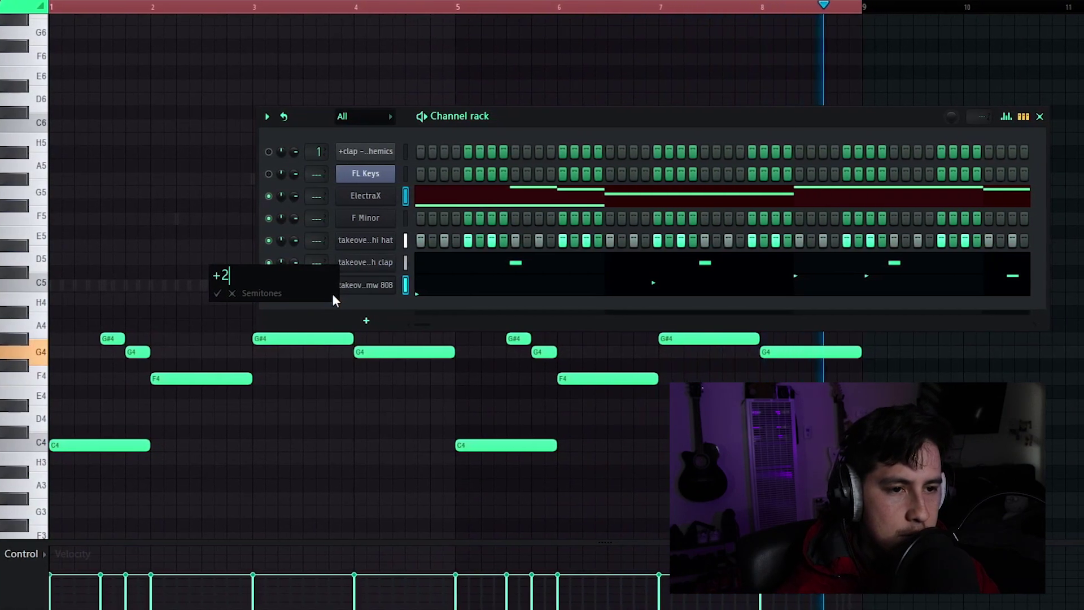
key(Return)
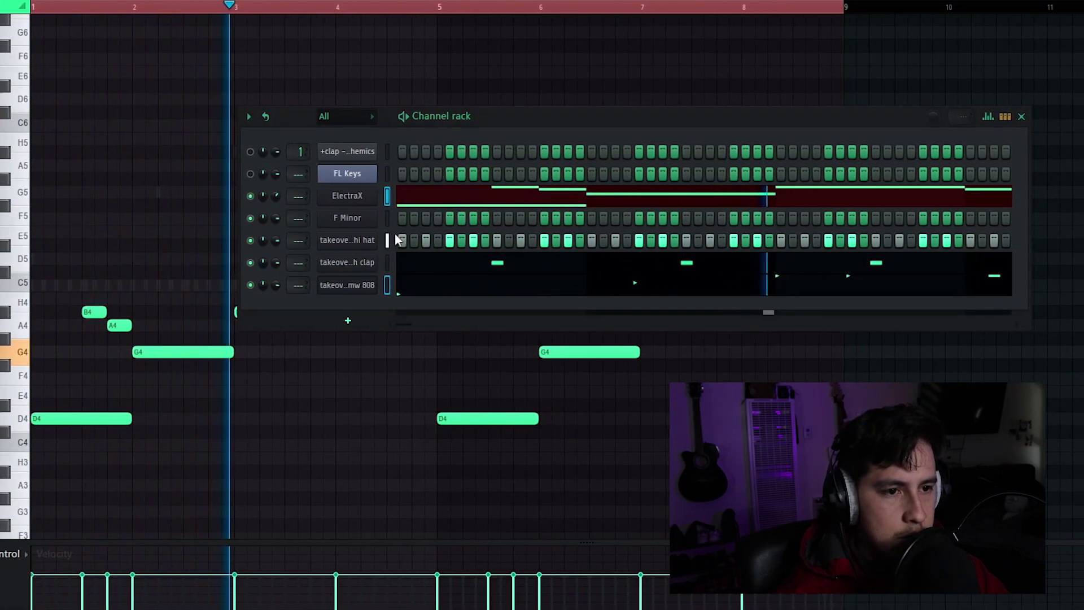
Reset the gtfomw 808 volume to 77% and open its piano roll with all notes selected
right_click(271, 285)
click(281, 292)
click(334, 285)
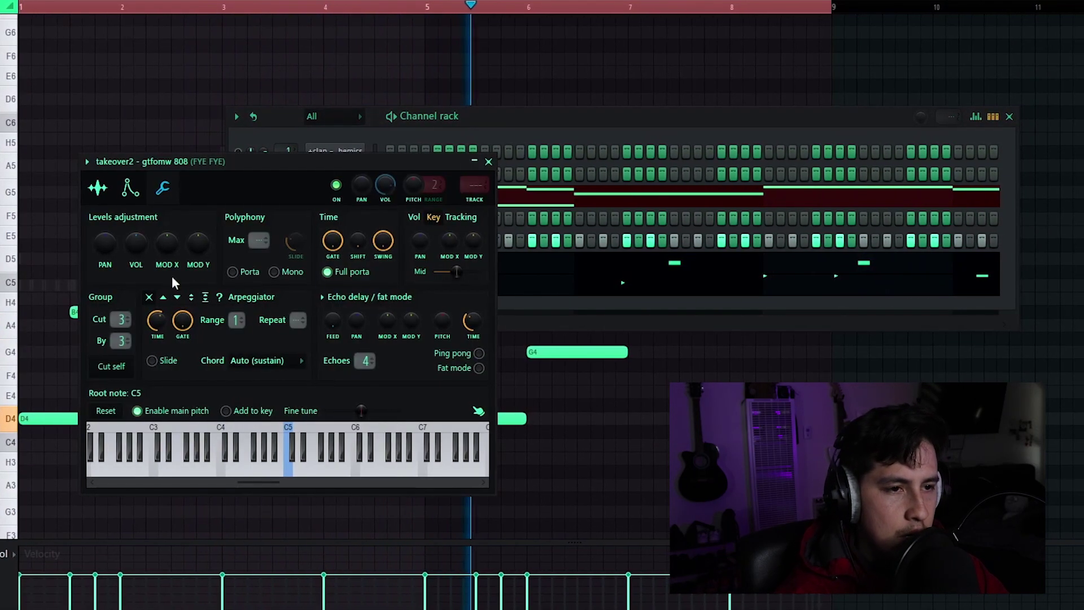
click(583, 133)
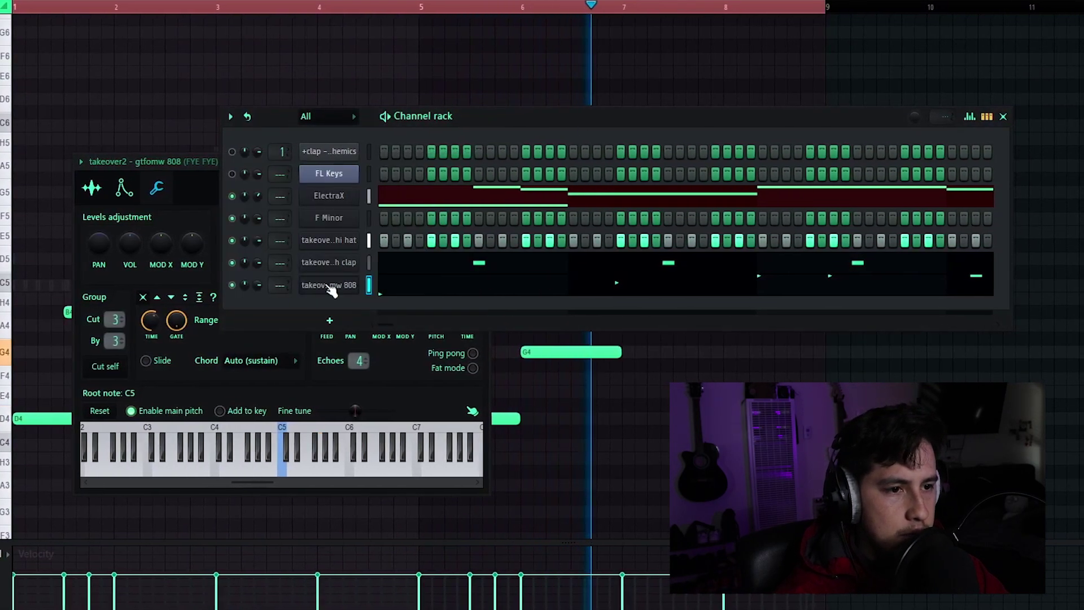
right_click(342, 286)
click(377, 286)
key(ctrl+a)
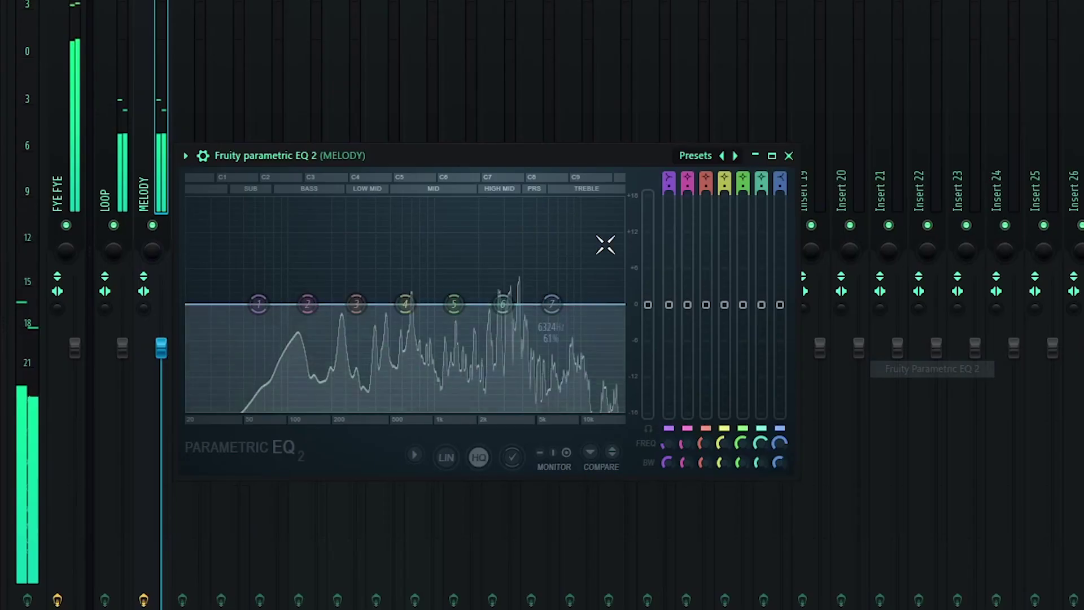
Apply the 20Hz + 18kHz cut preset to the MELODY EQ and raise its low cut to about 200 Hz
click(724, 155)
click(768, 231)
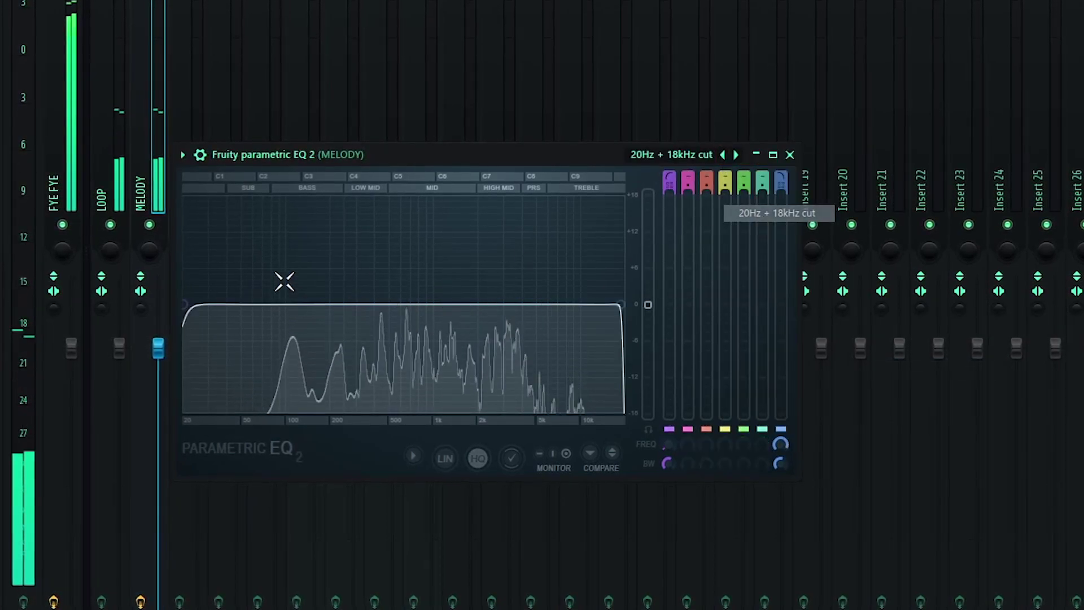
drag(227, 322, 333, 304)
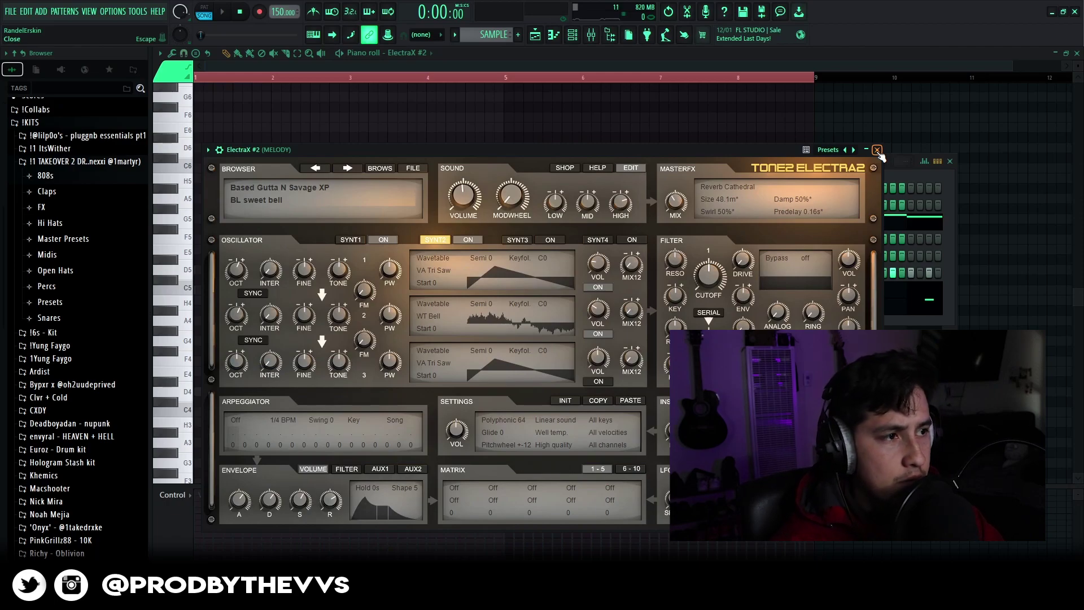
Open the ElectraX #2 notes in the piano roll and delete the tiny stray note
click(877, 150)
right_click(450, 240)
click(453, 241)
right_click(453, 241)
click(479, 238)
right_click(465, 238)
click(509, 238)
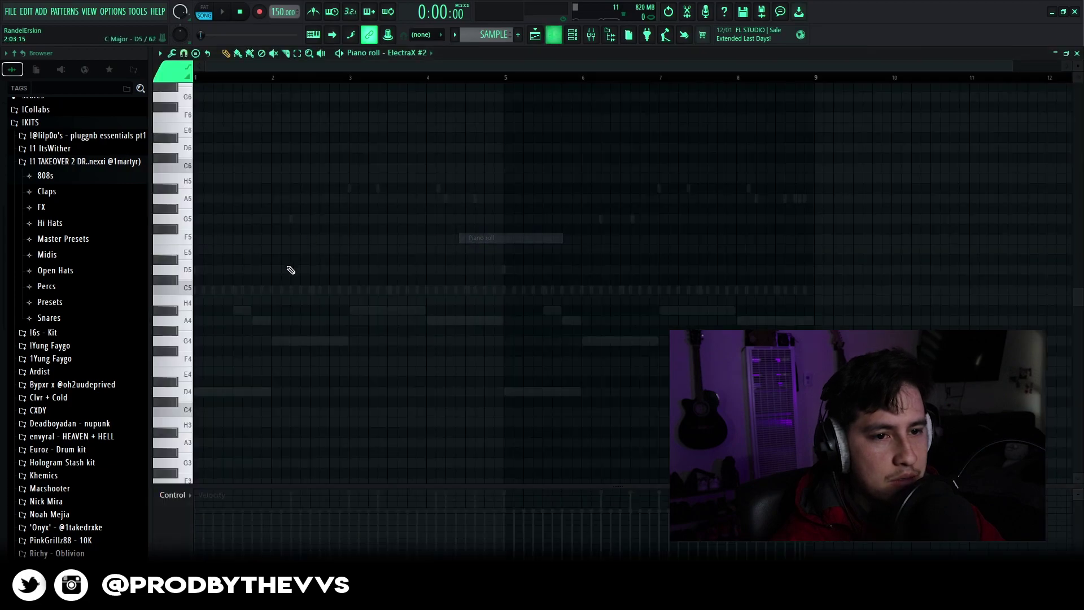
right_click(235, 311)
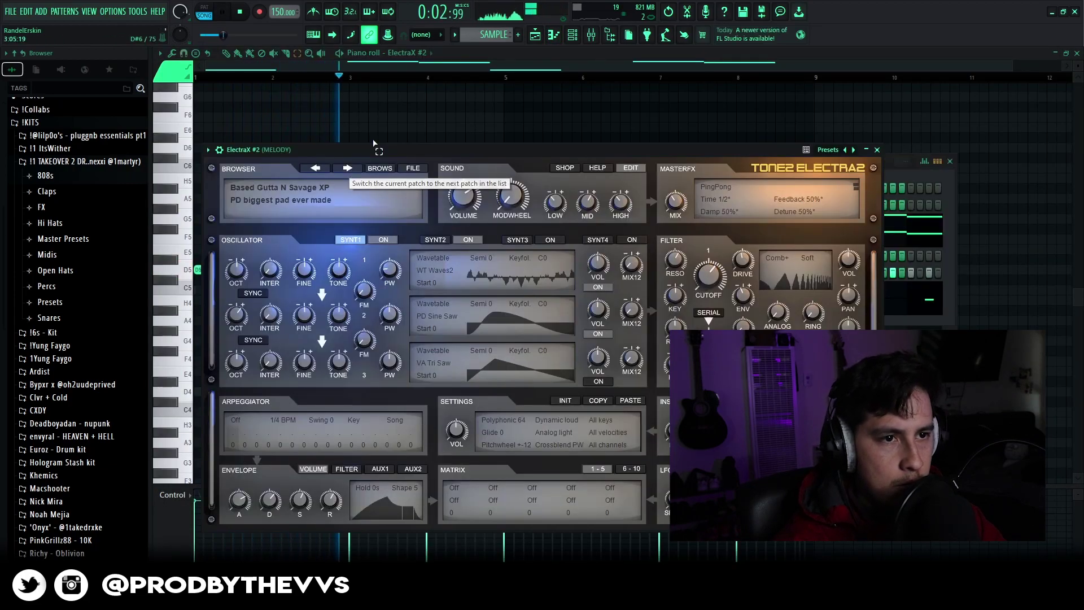
Reopen the channel rack and the ElectraX #2 synth window
click(477, 140)
click(572, 35)
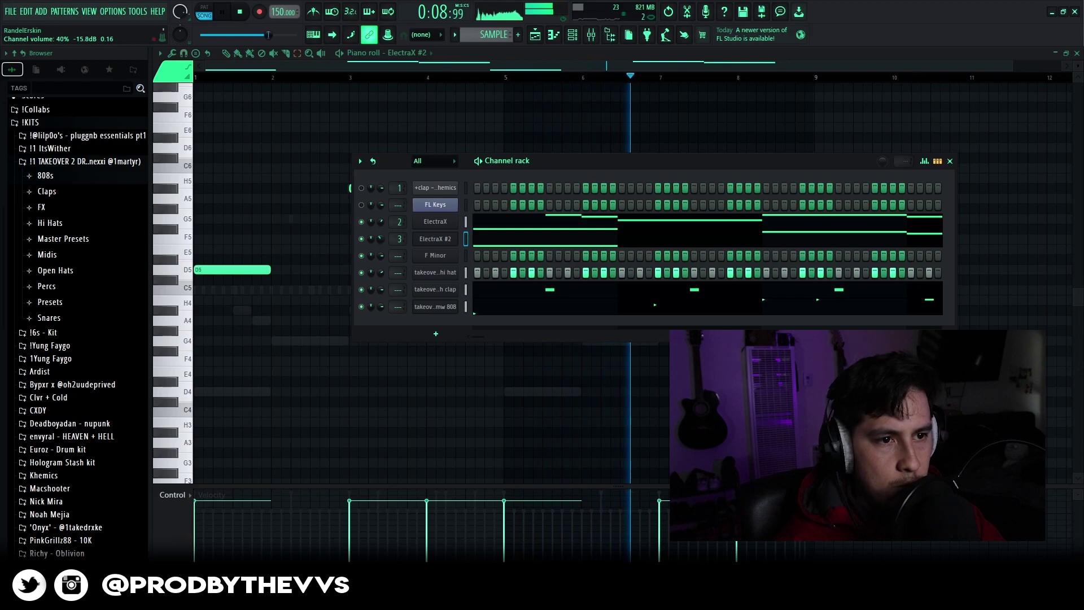
click(444, 239)
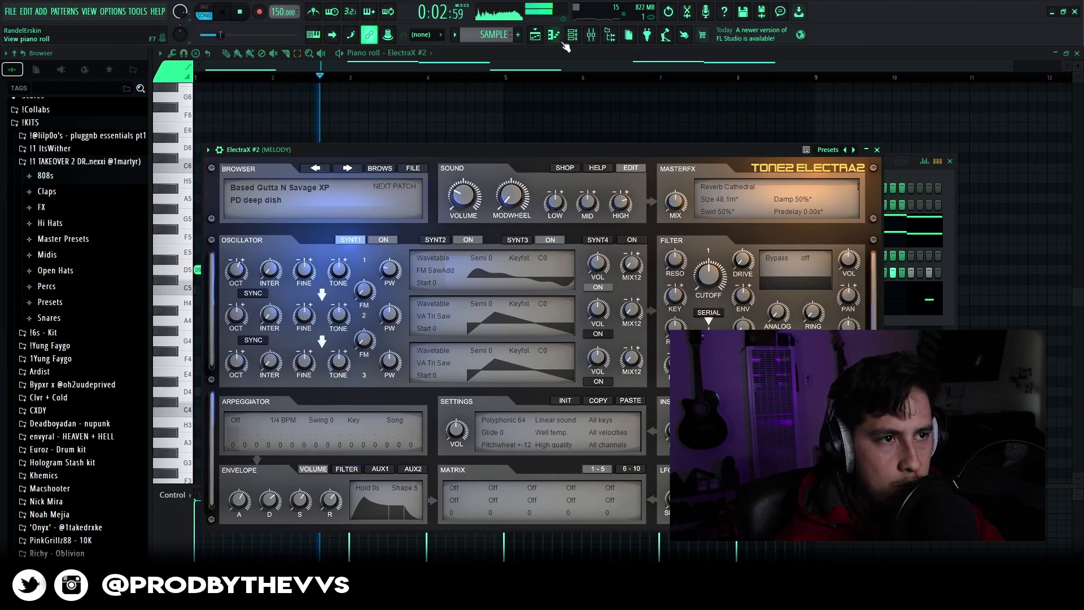
key(F6)
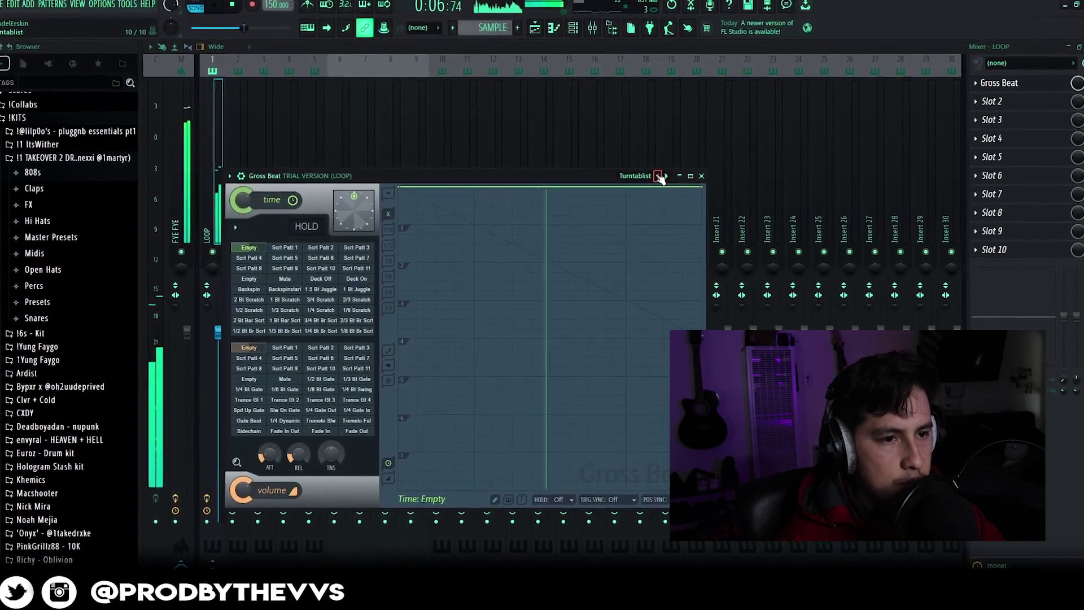
Audition Gross Beat scratch time patterns 5, 3, 11 and 10, empty the volume pattern, and return to Scrt Patt 5
click(285, 258)
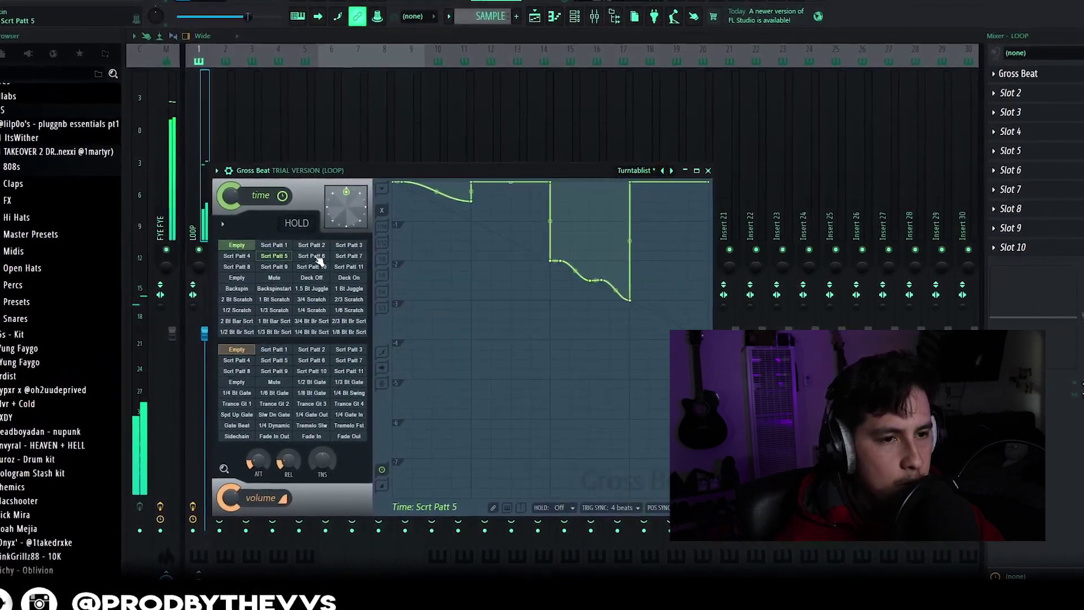
click(342, 247)
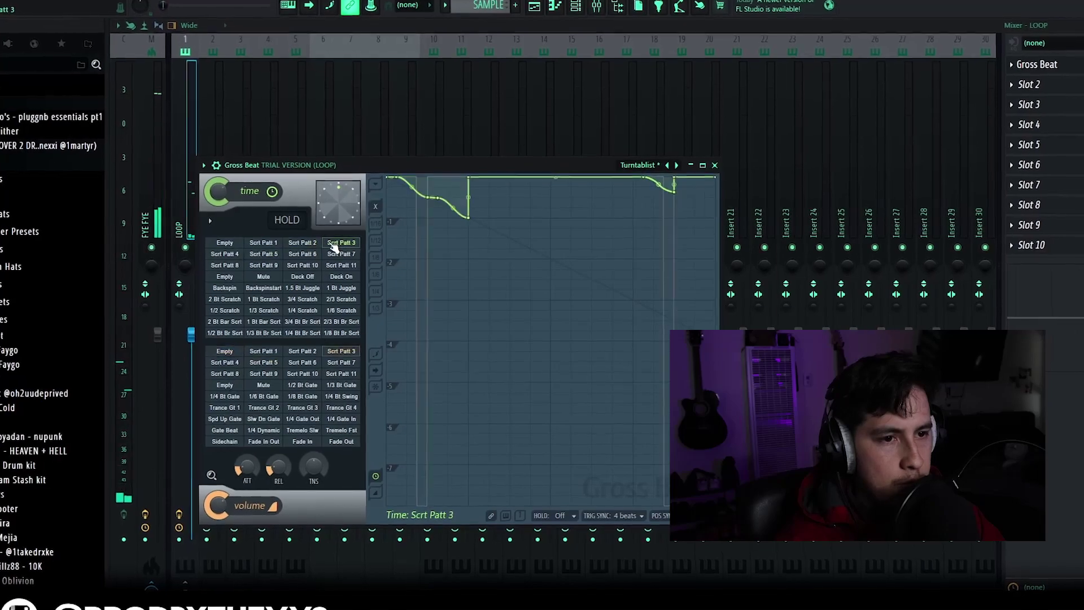
click(340, 266)
click(305, 266)
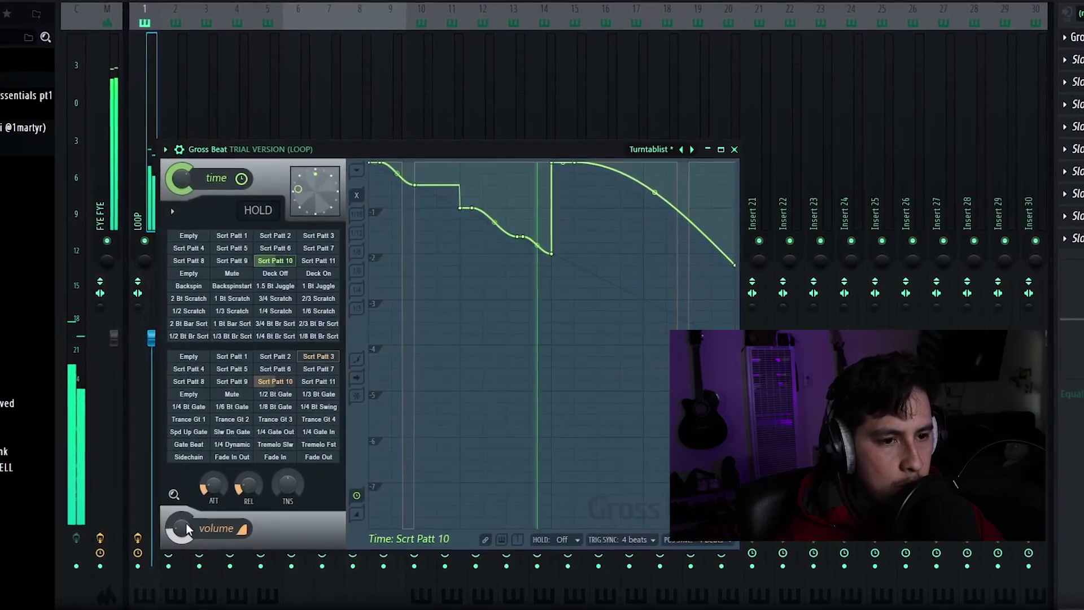
click(189, 356)
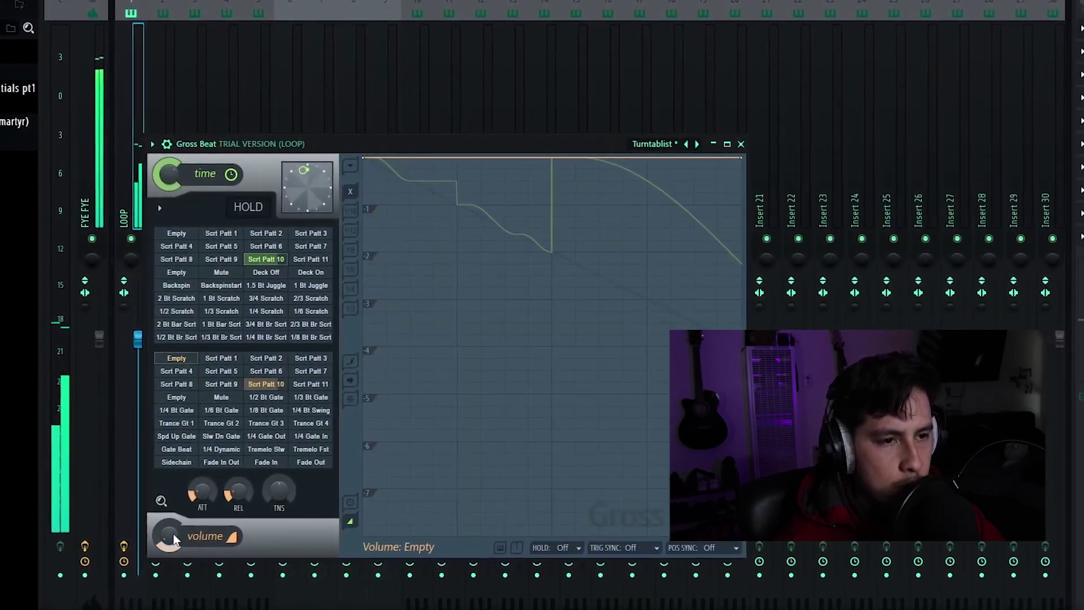
click(219, 246)
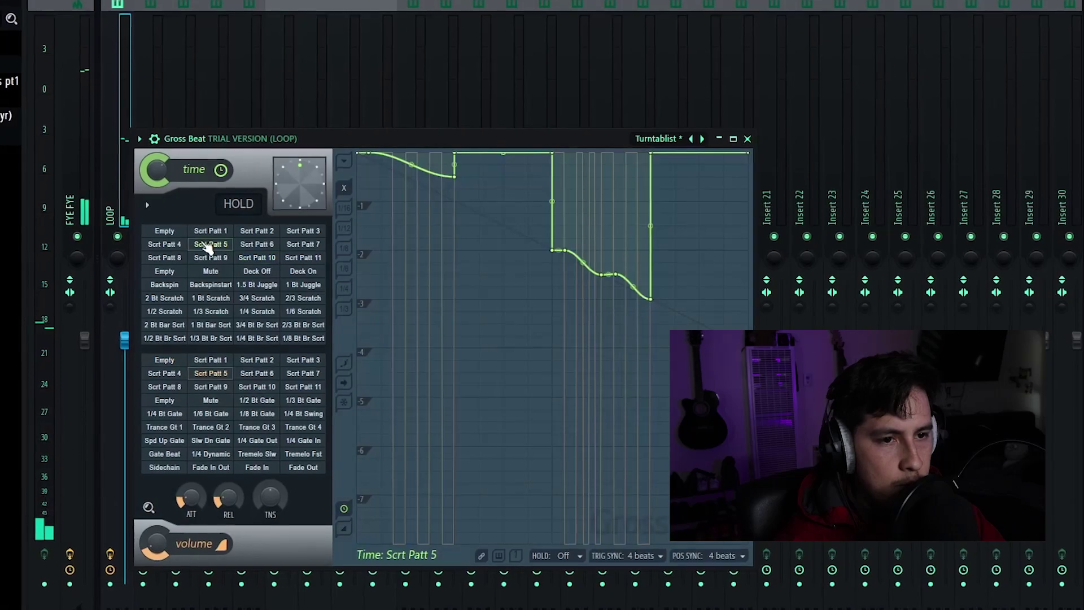
Switch Gross Beat to the HOLODAYS 2022 bank with ACCENTS patterns, then close the plugin
click(702, 138)
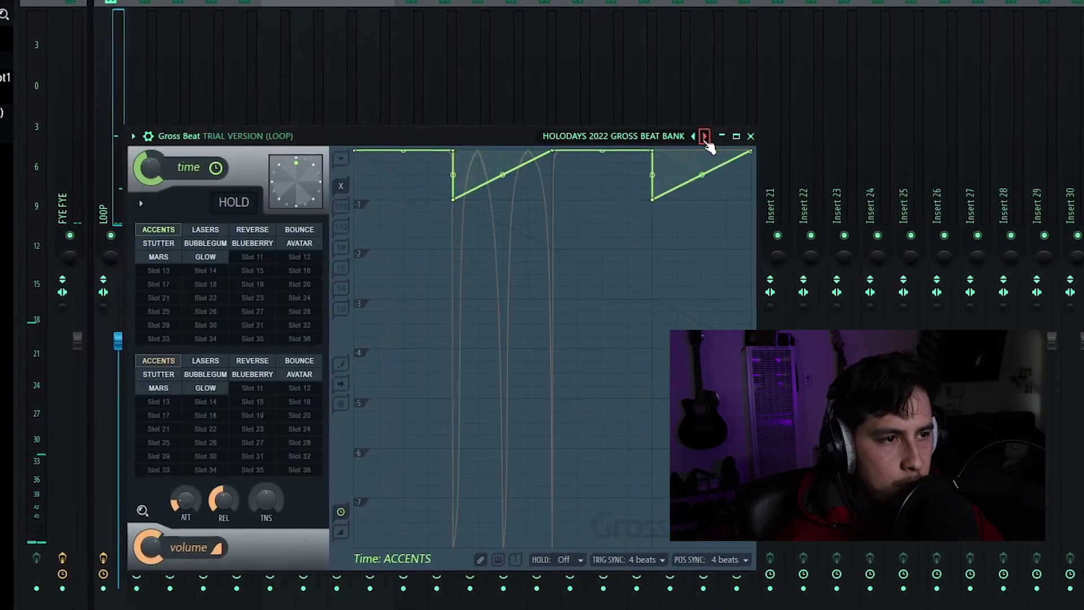
click(167, 361)
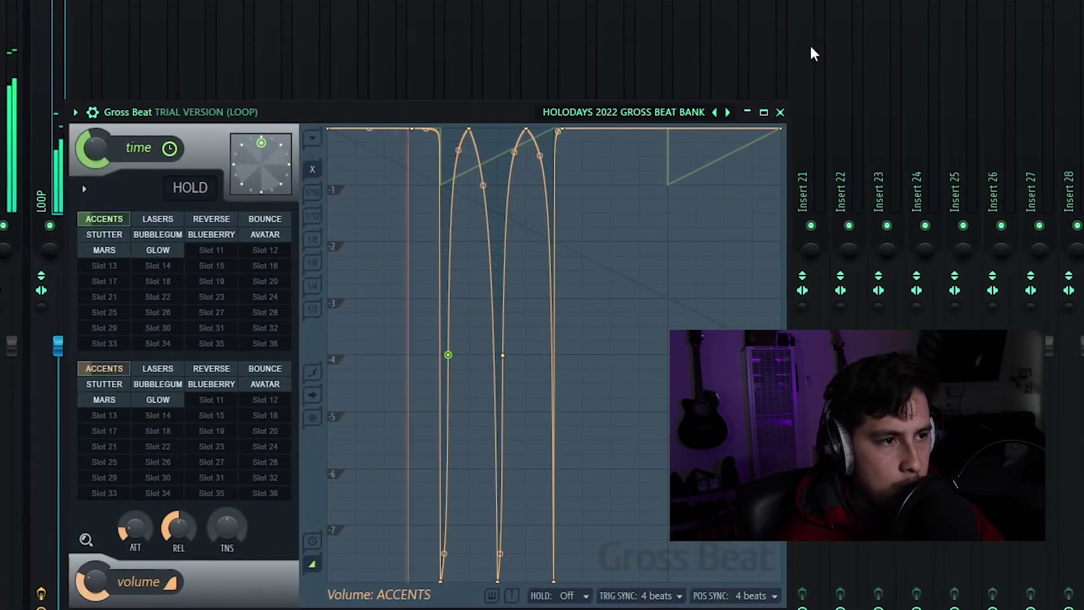
click(781, 112)
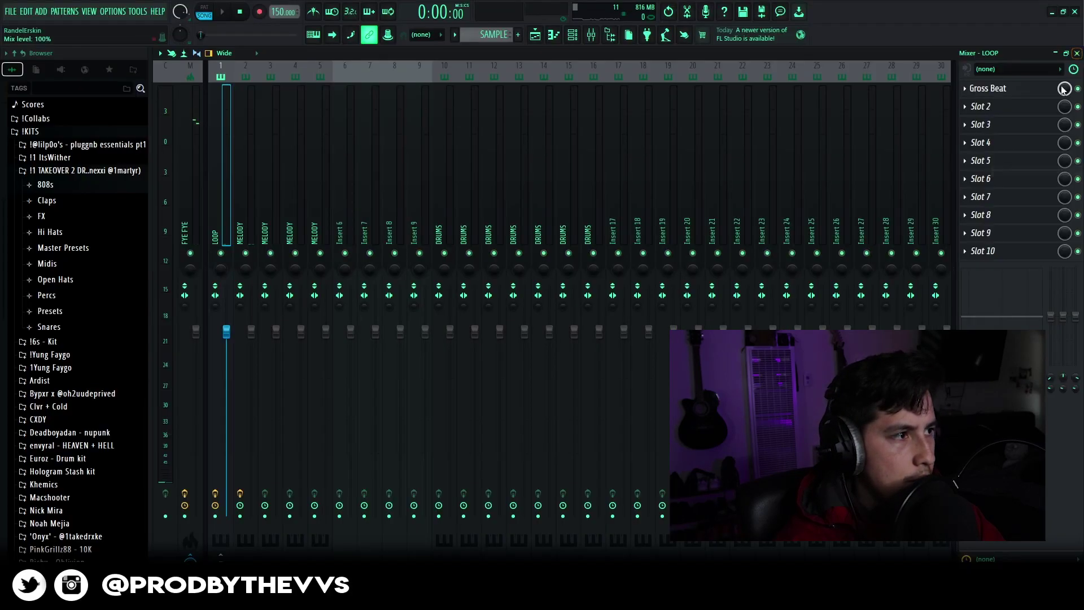
right_click(1064, 89)
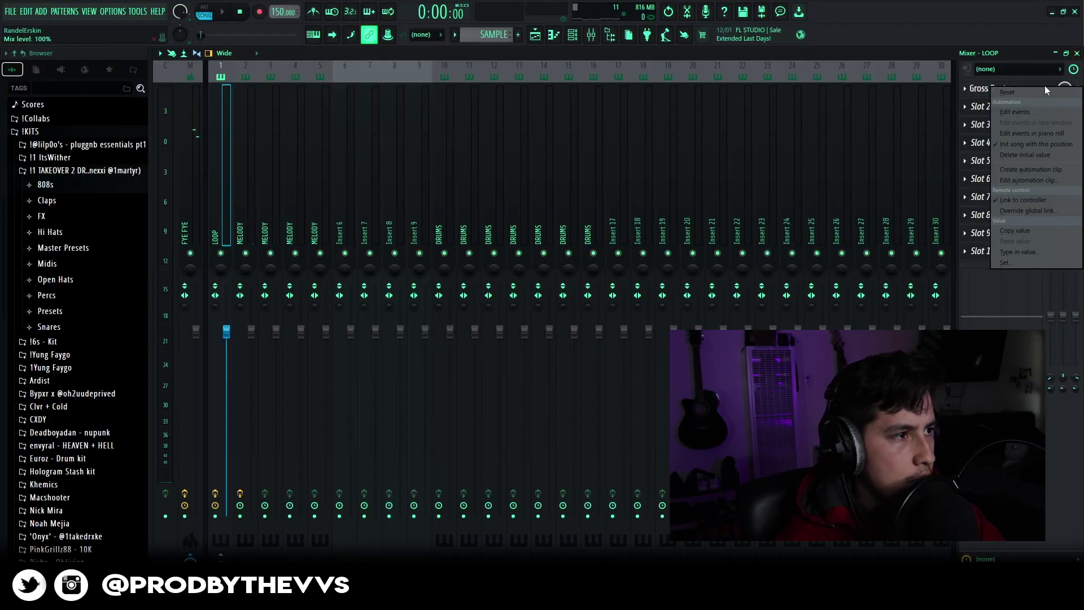
Create a Gross Beat Mix level automation clip and shape its points on Track 2 of the Playlist
click(1038, 169)
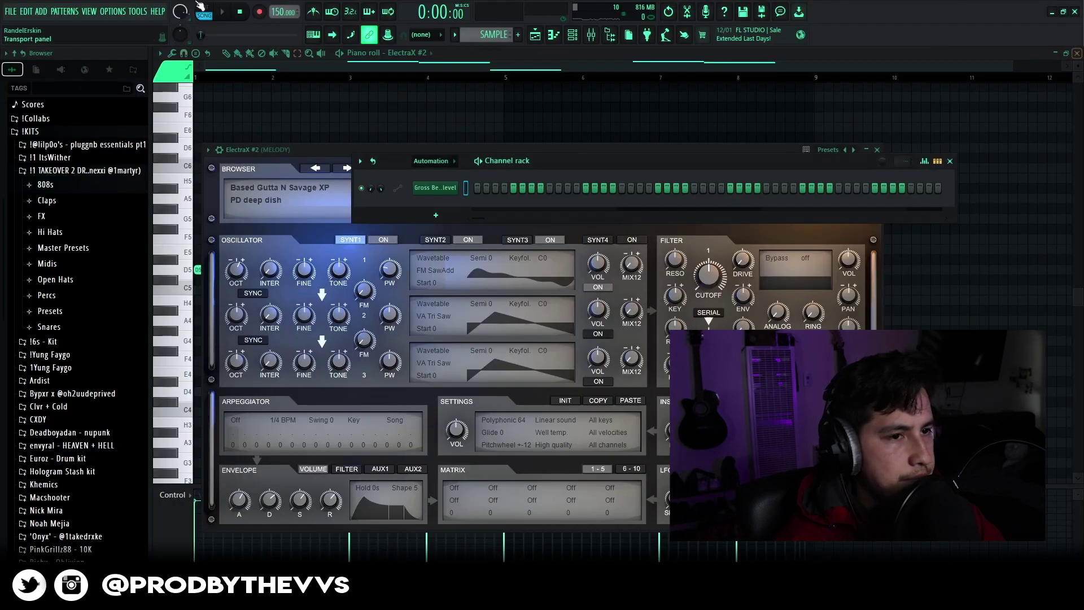
key(F5)
click(381, 108)
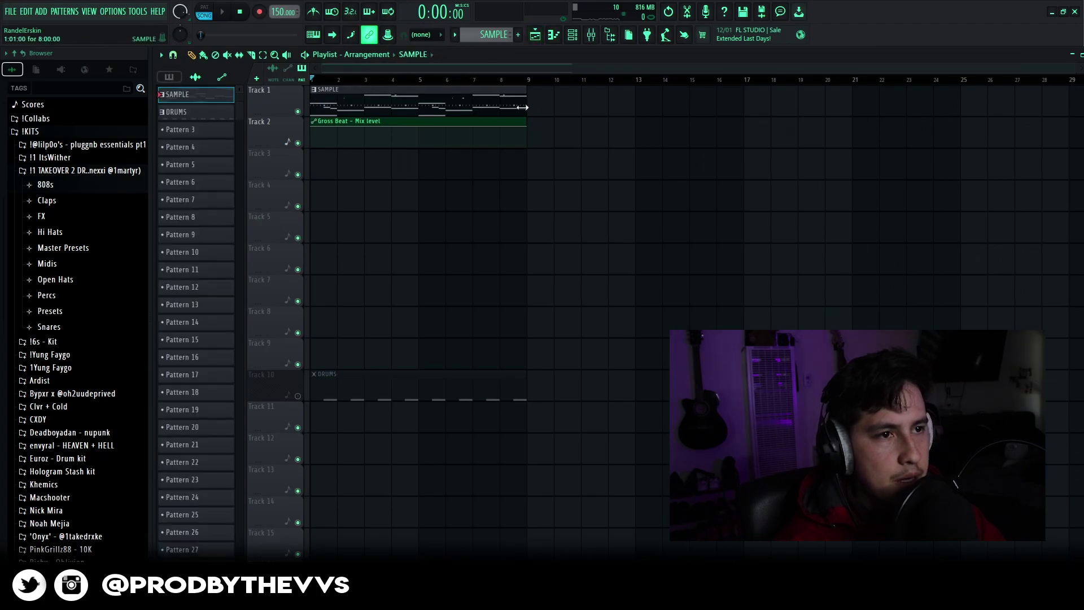
click(519, 123)
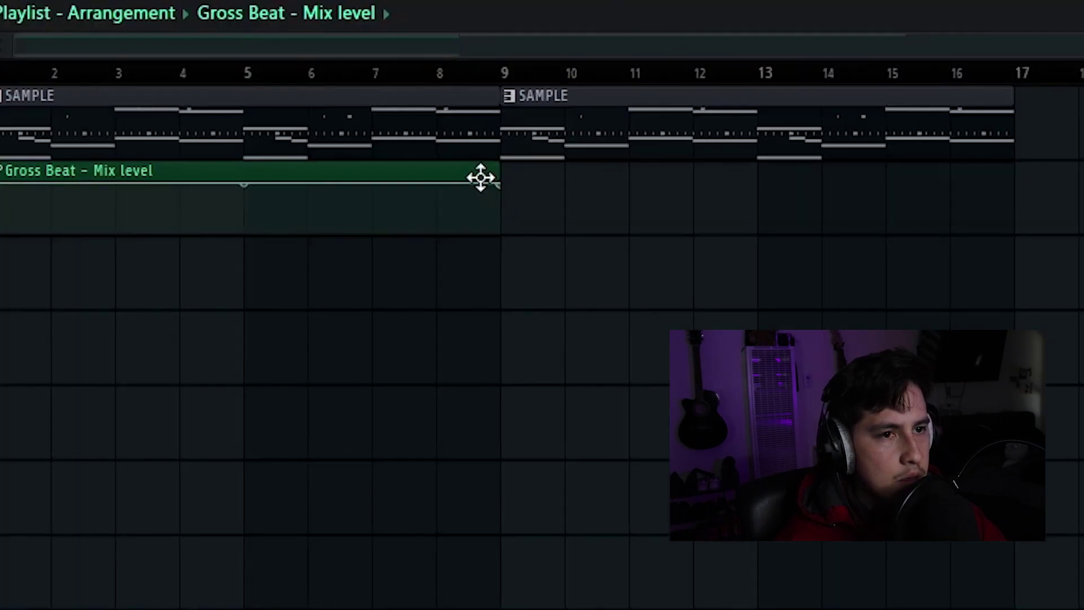
drag(527, 127, 527, 148)
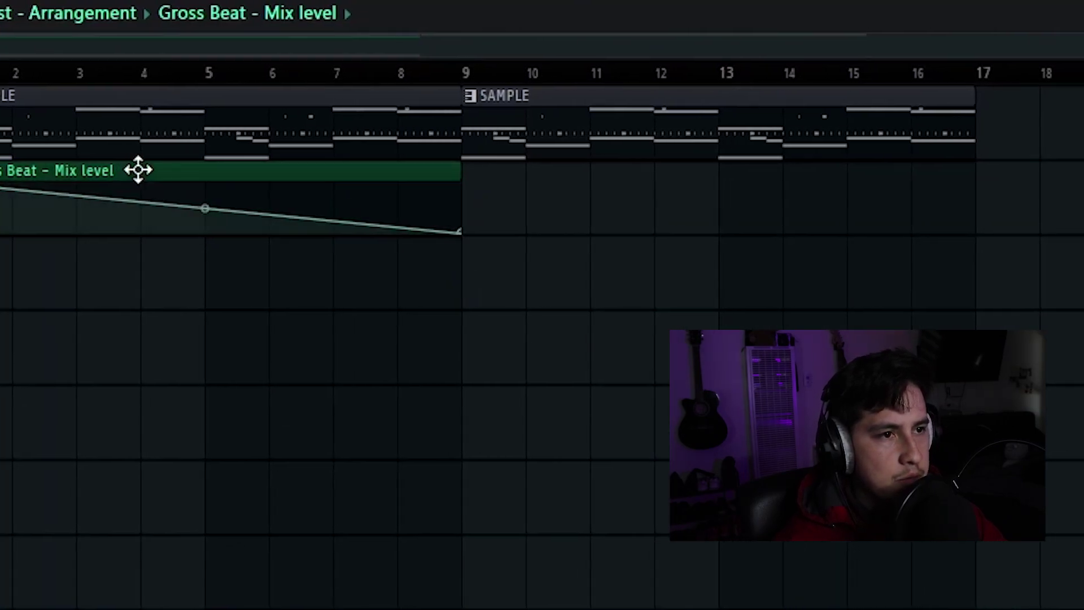
drag(144, 170, 634, 165)
drag(474, 187, 419, 287)
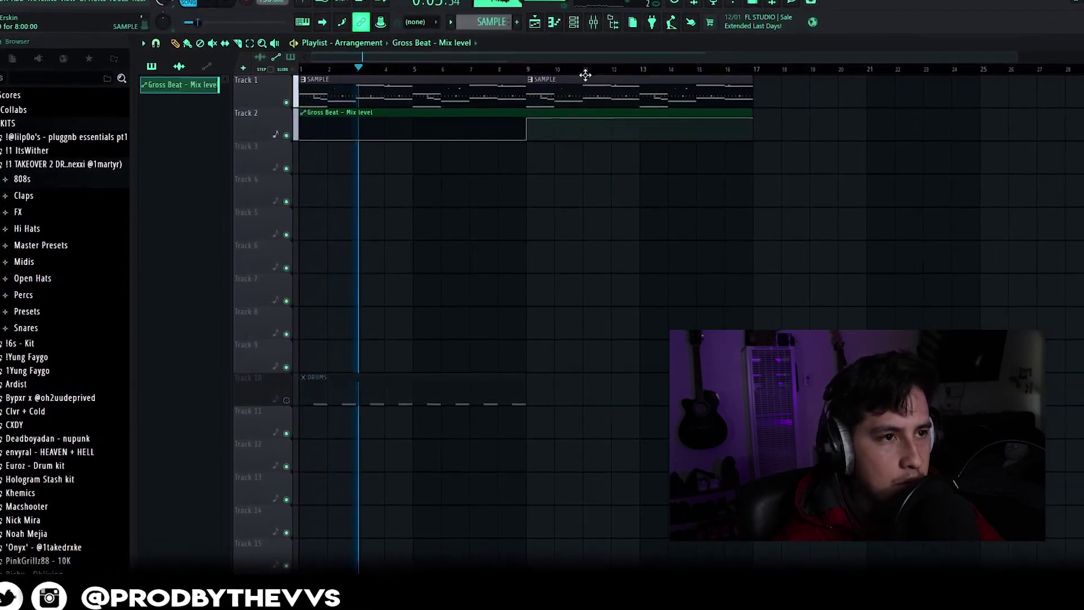
Bring the Channel rack up over the Playlist to view the beat's channels
click(573, 25)
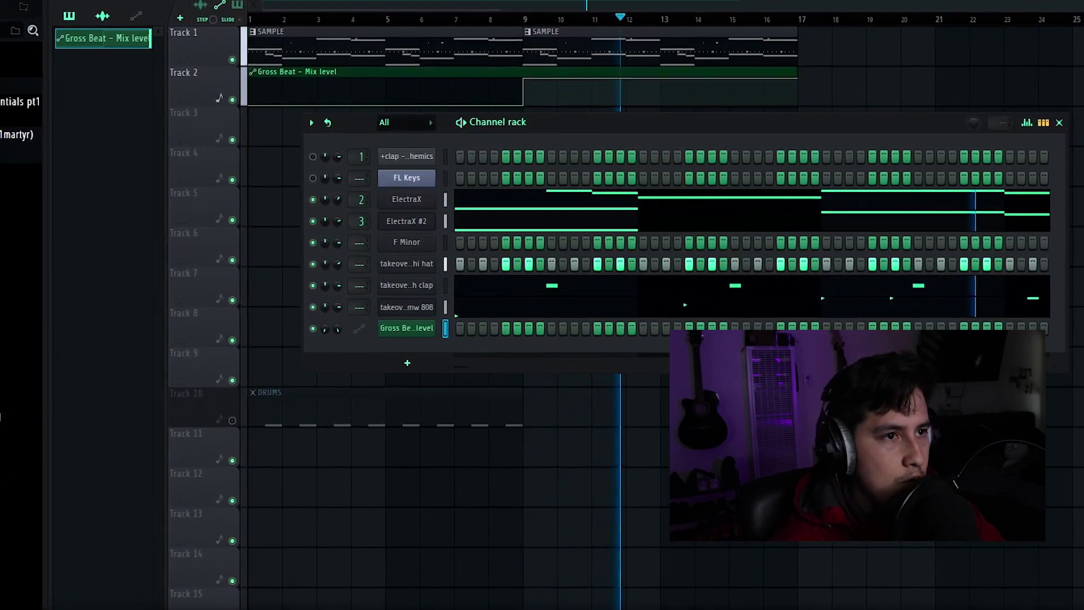
key(F6)
key(F6)
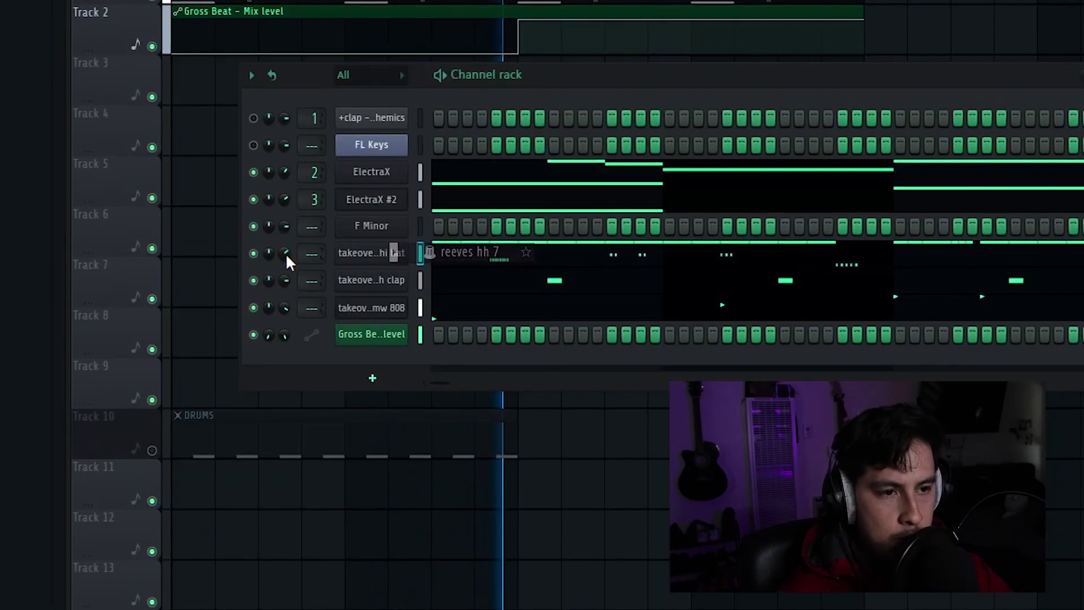
key(space)
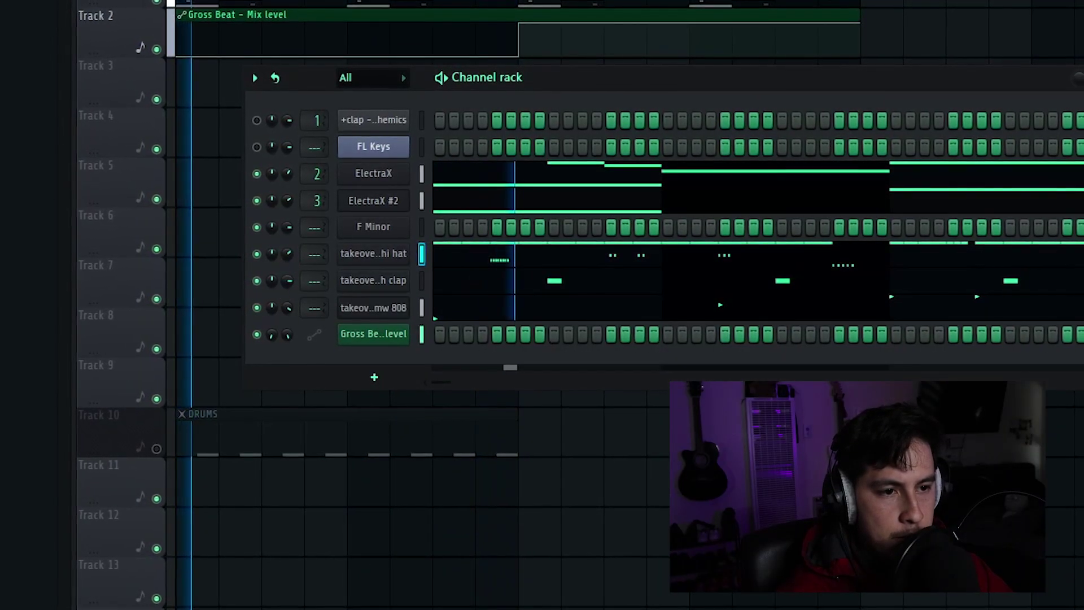
click(388, 282)
click(117, 139)
click(156, 139)
click(78, 139)
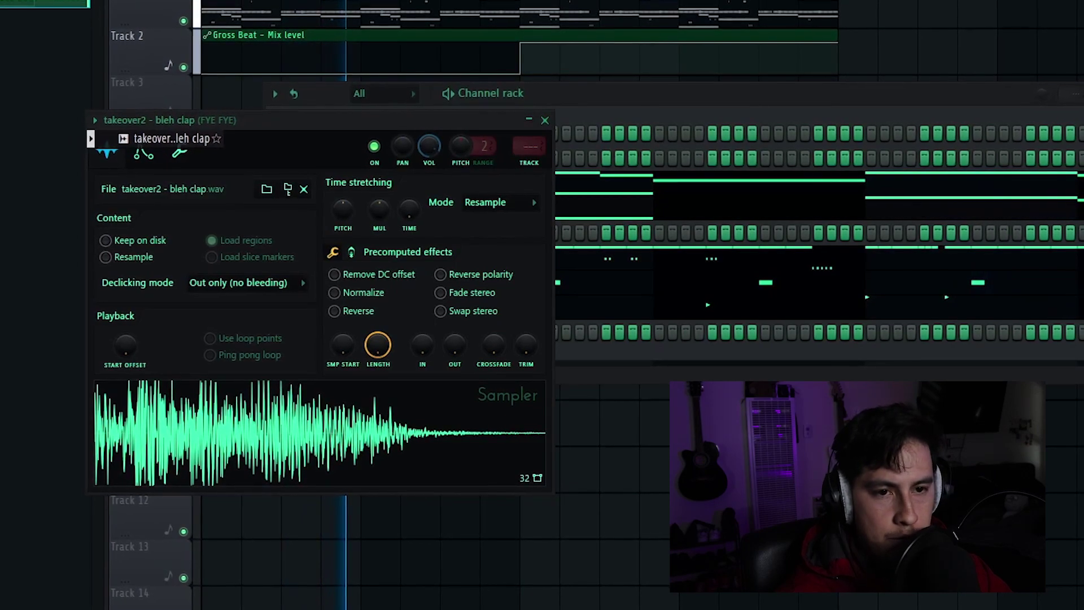
click(545, 121)
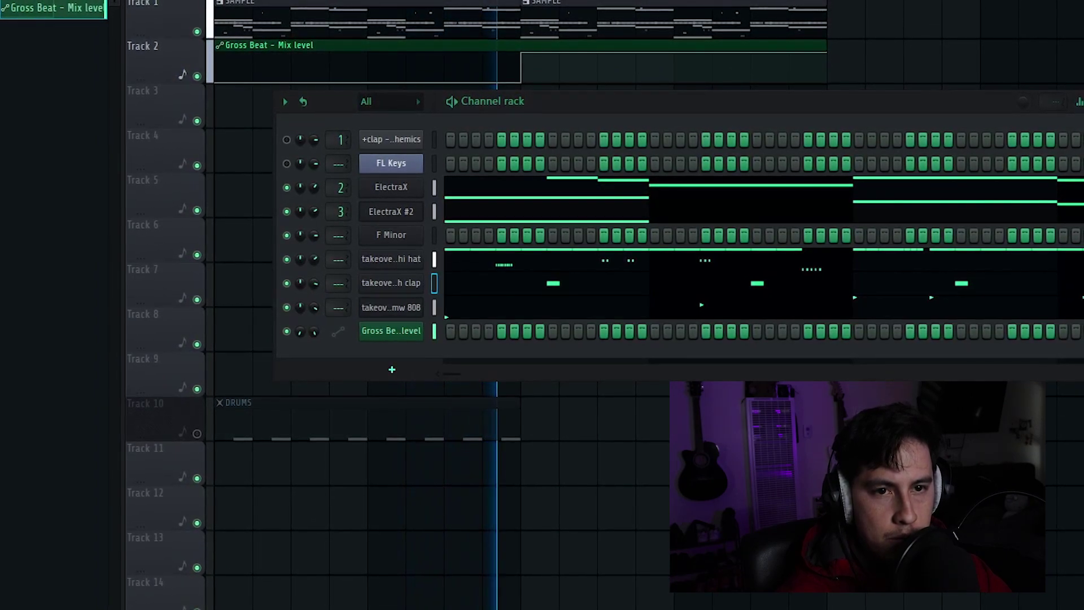
key(space)
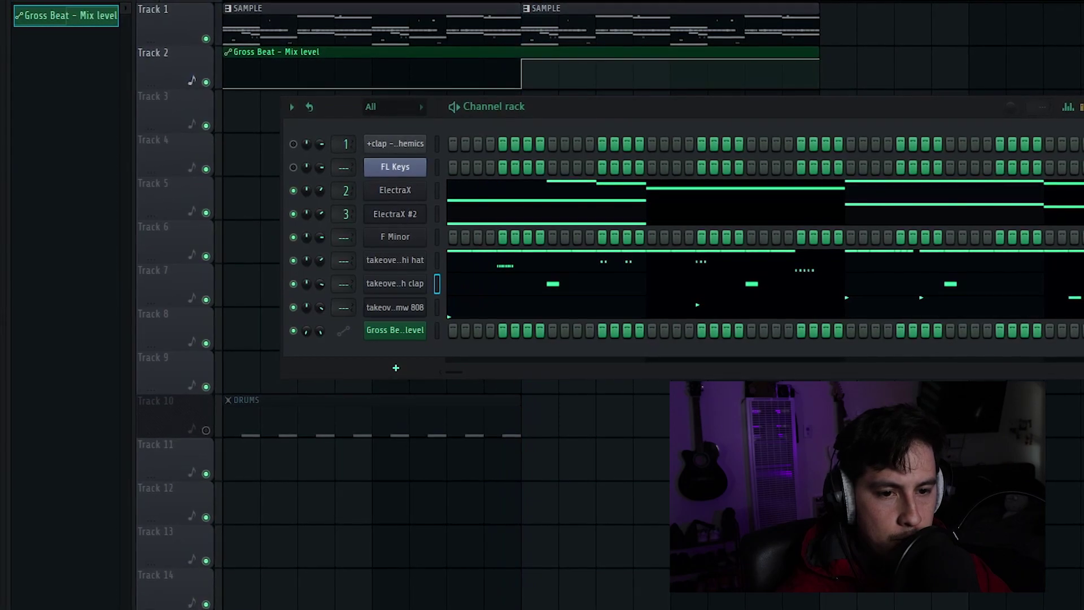
Add a snare sample as a new channel and program three snare steps during playback
drag(468, 340, 394, 318)
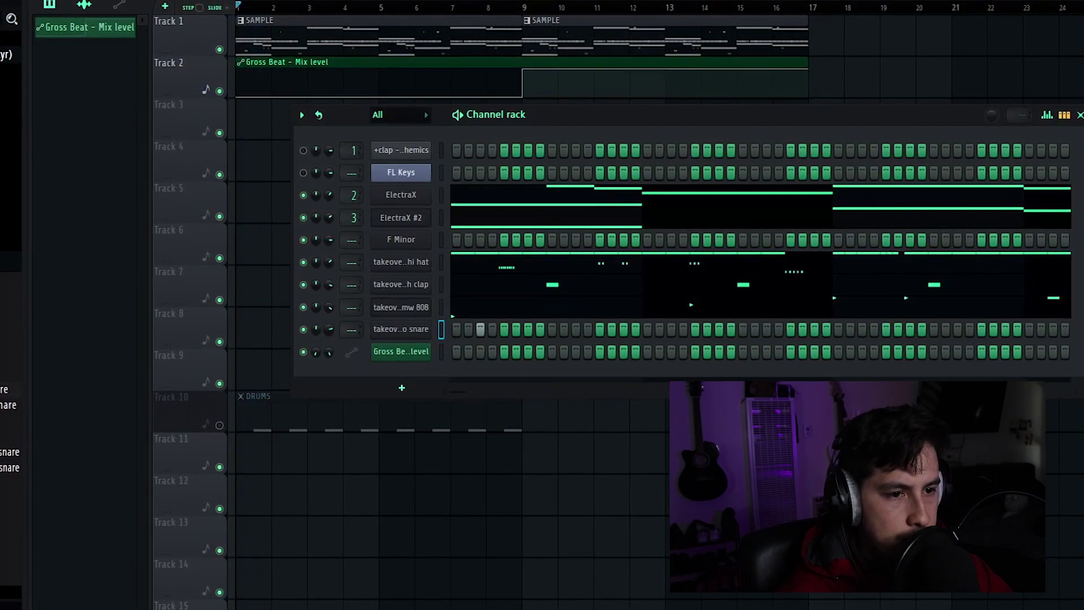
key(space)
click(668, 331)
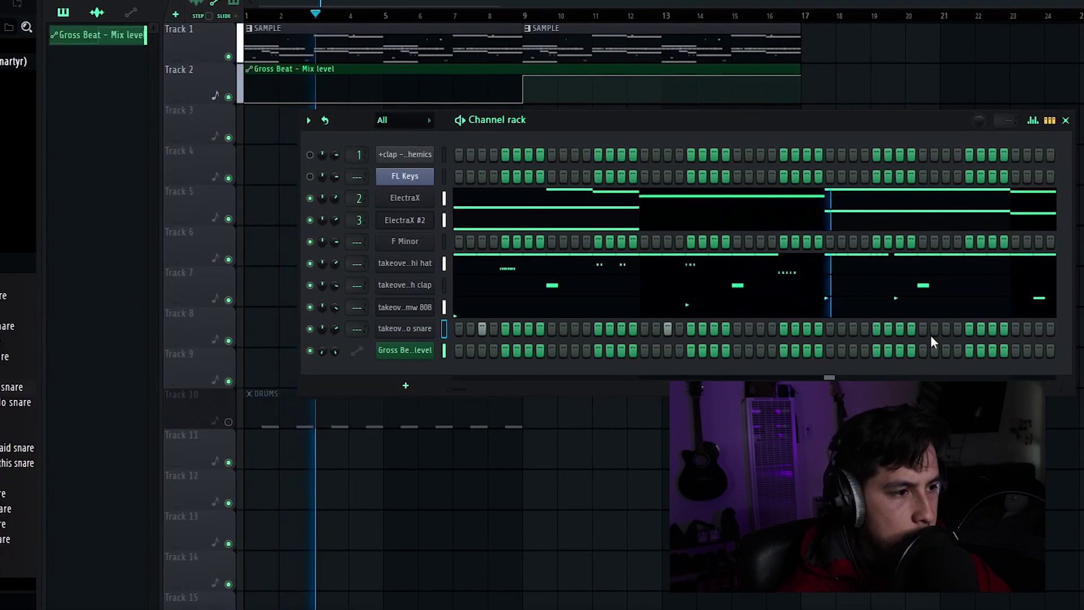
click(1029, 330)
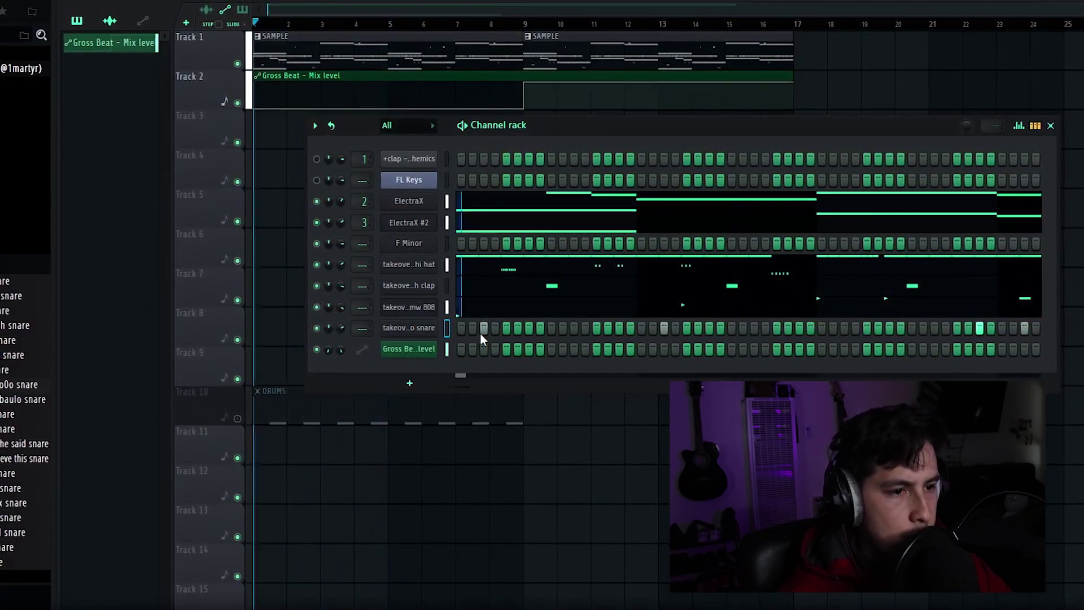
click(617, 330)
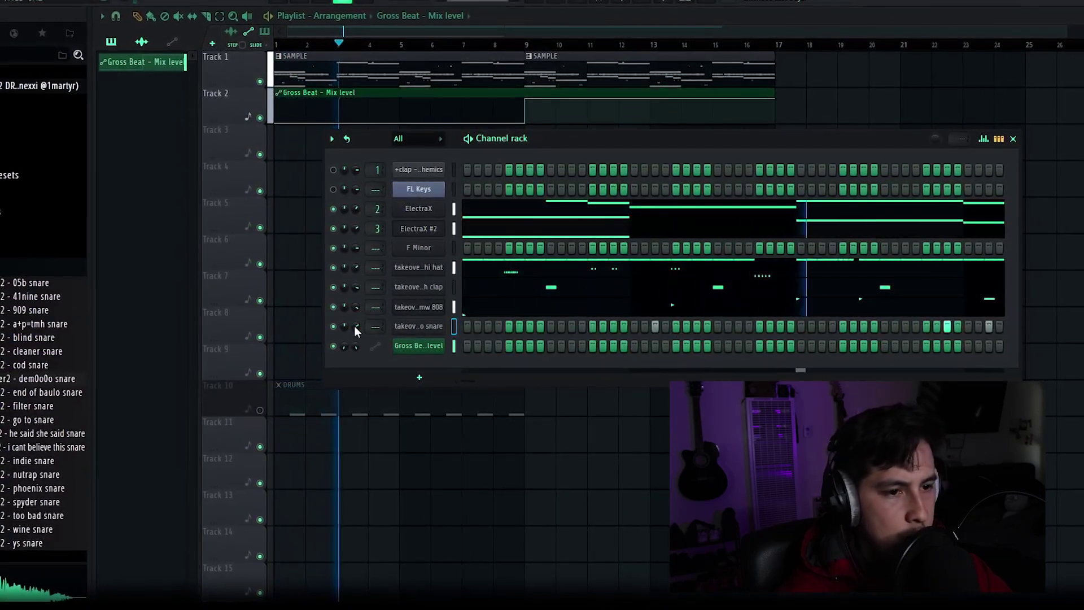
Duplicate the snare's piano roll notes into bars 5–8 with Ctrl+A and Ctrl+B
right_click(446, 327)
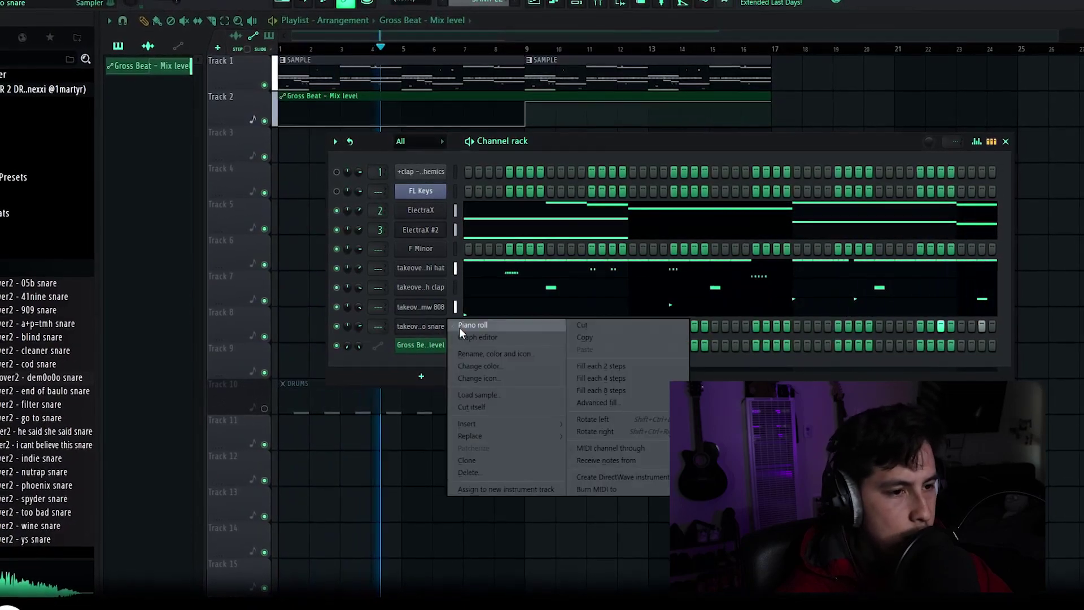
click(463, 323)
key(ctrl+a)
key(ctrl+b)
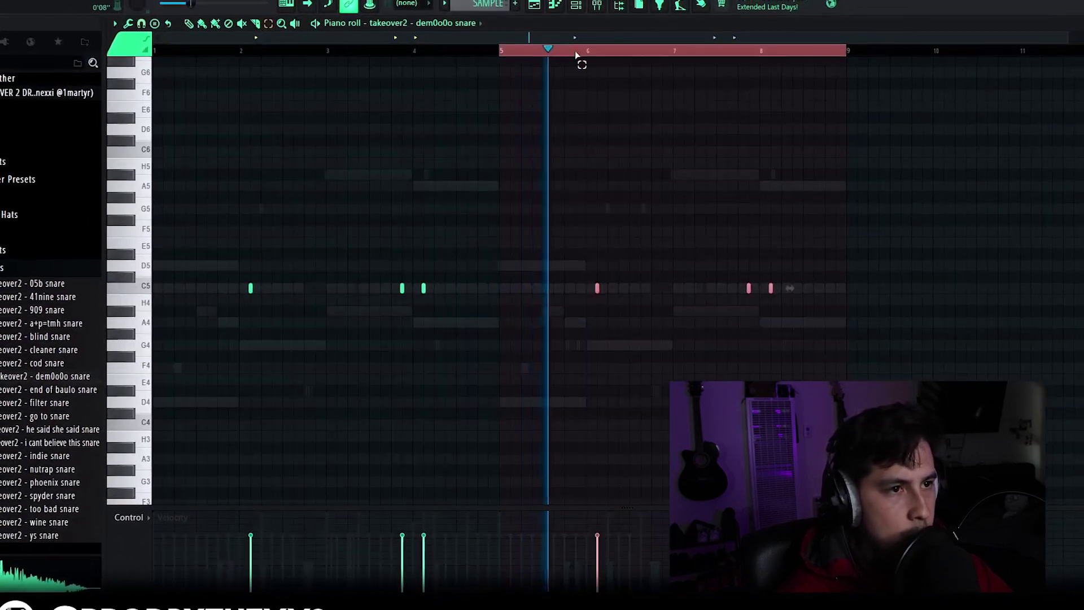
key(ctrl+d)
Clone ElectraX #2 into a new ElectraX #3 channel holding a short melody
key(F6)
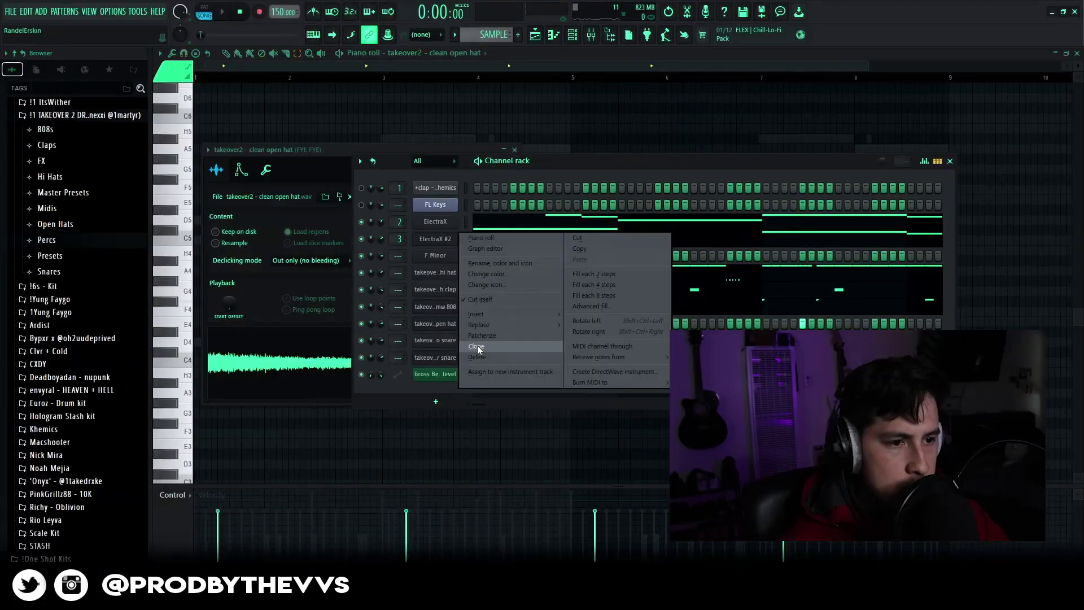
click(476, 346)
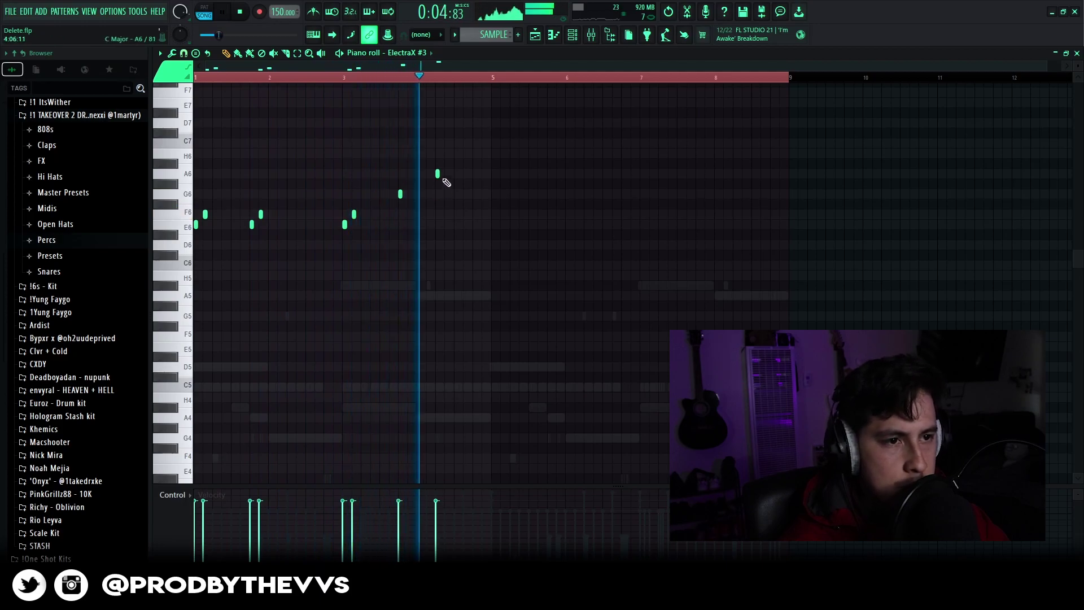
key(ctrl+b)
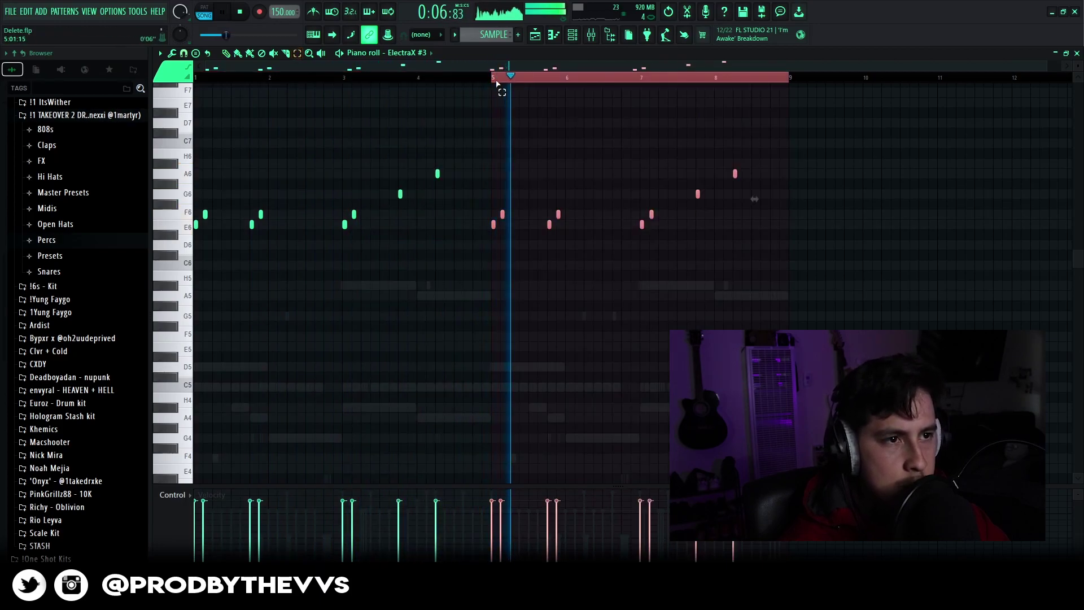
key(ctrl+z)
key(F6)
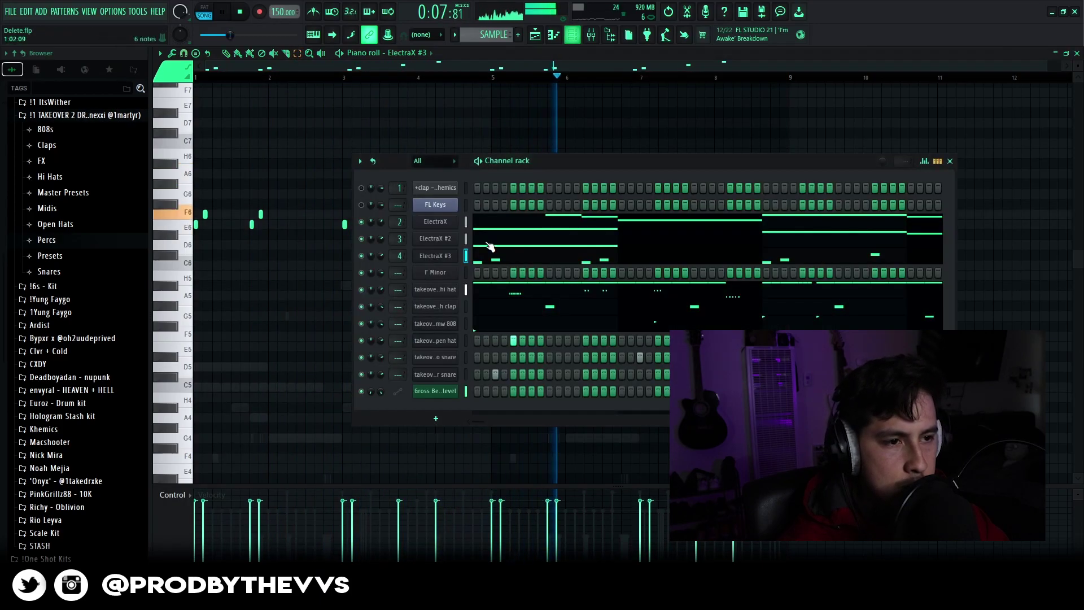
Step ElectraX #3 to the next preset, SY glide synth, then return to the Channel rack
click(442, 259)
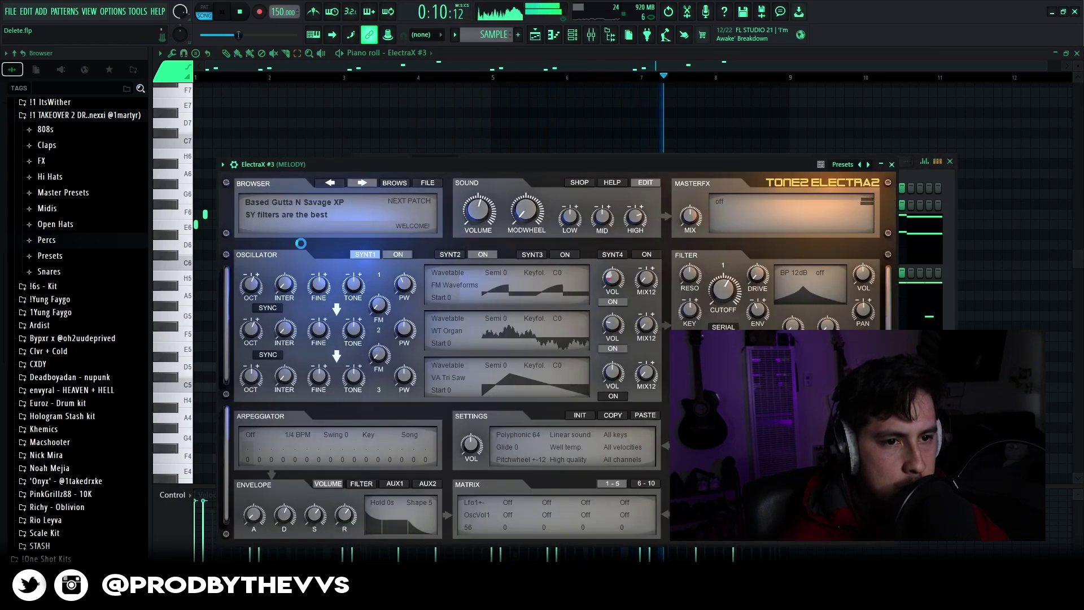
click(362, 183)
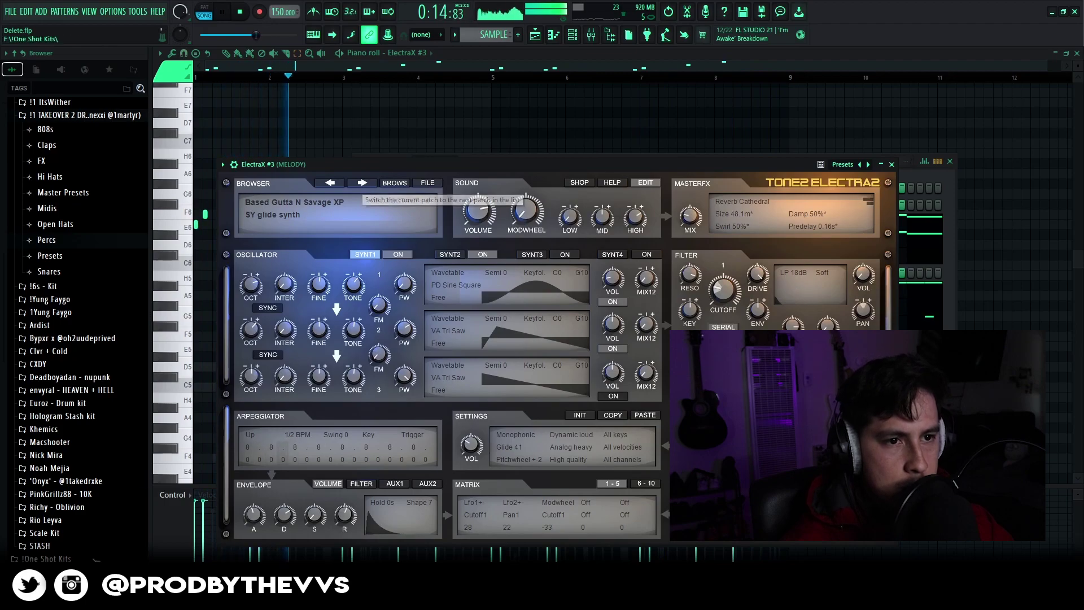
click(574, 35)
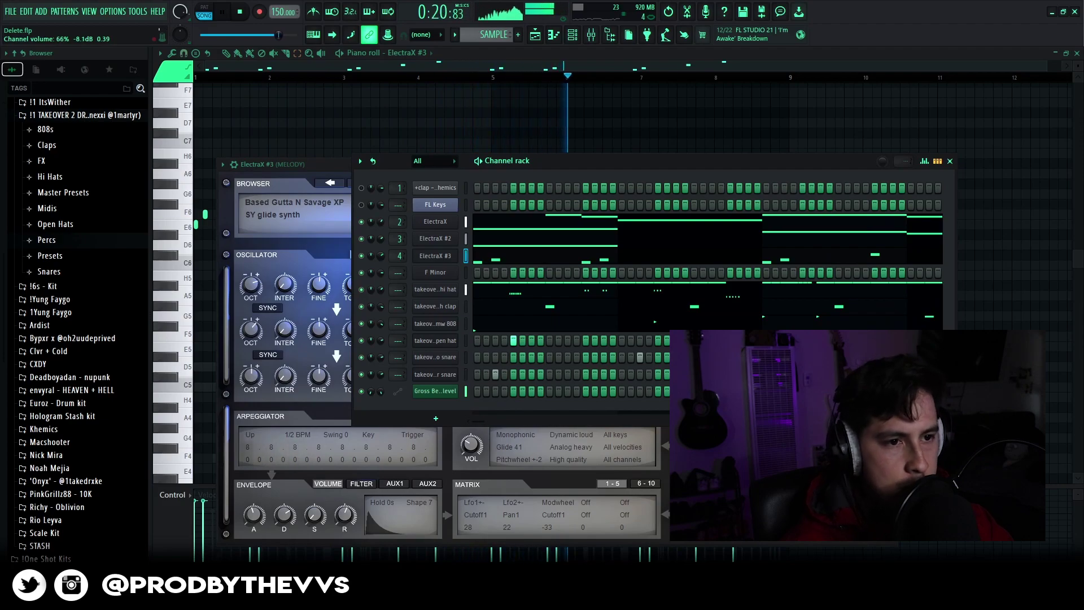
Review the fourteen ElectraX #3 melody notes in the piano roll, then return to the Playlist and Channel rack
click(536, 35)
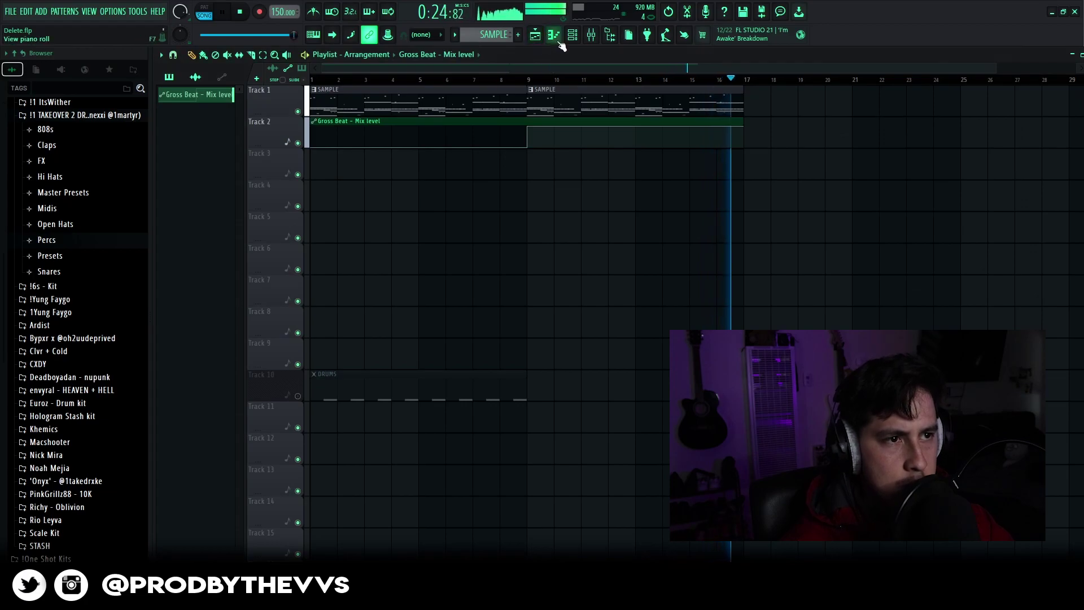
click(559, 40)
key(space)
click(556, 39)
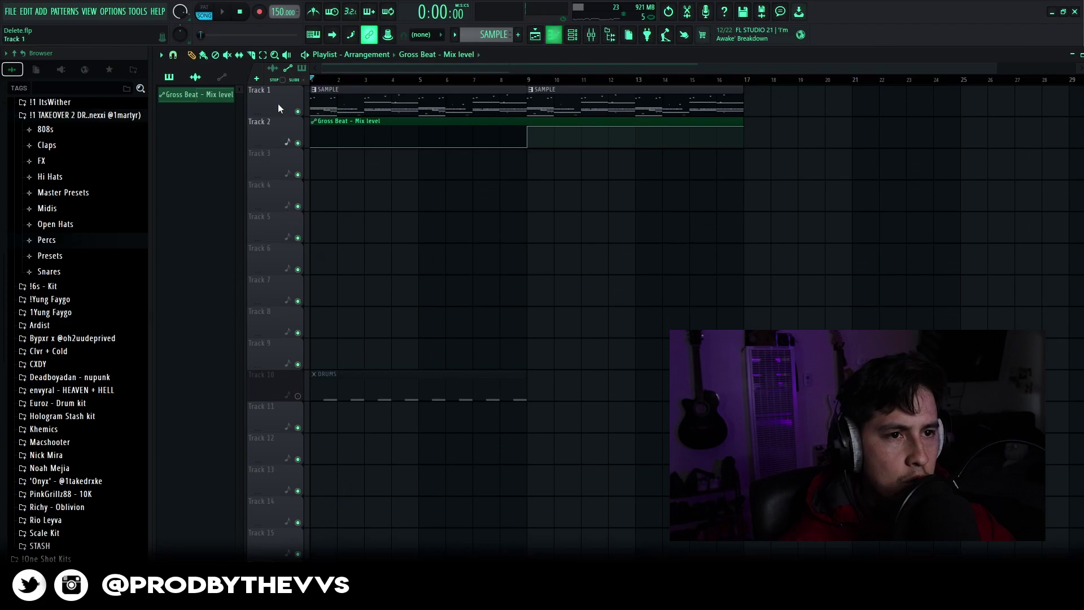
click(534, 36)
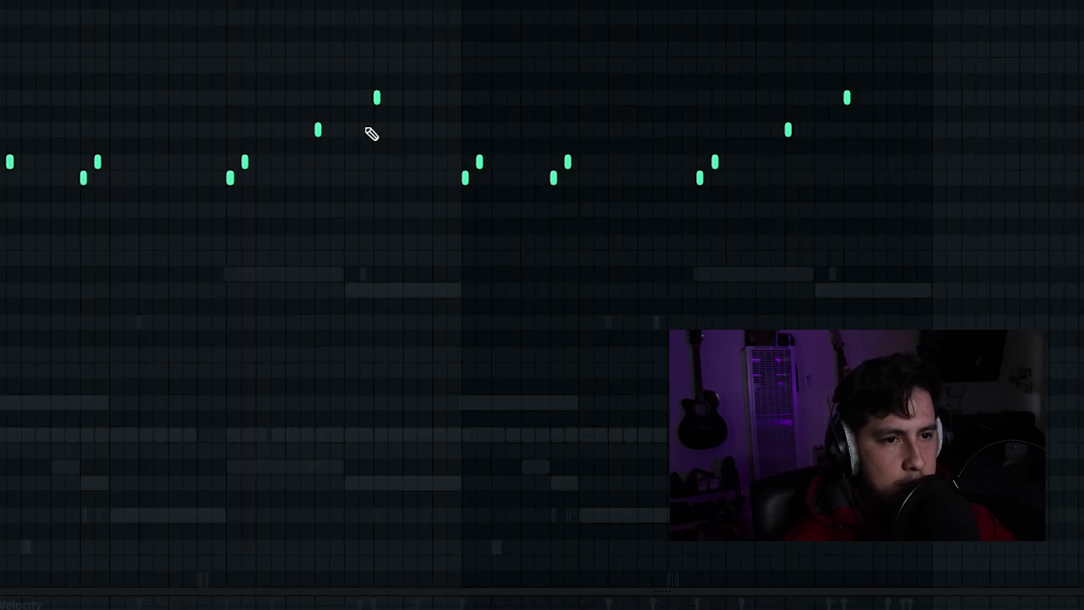
scroll(31, 243, up, 3)
drag(2, 139, 833, 537)
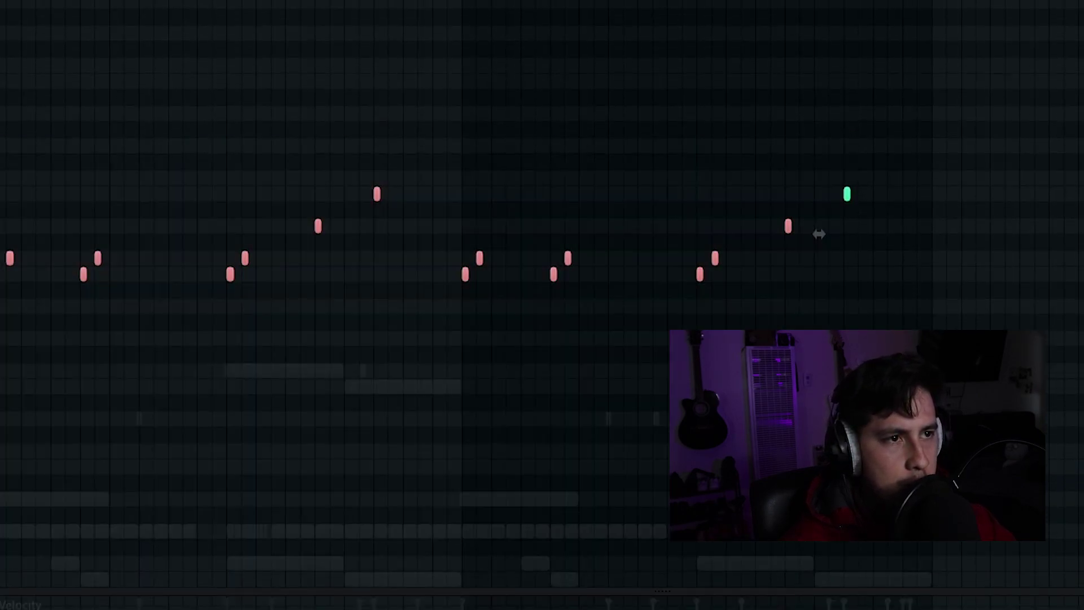
click(532, 64)
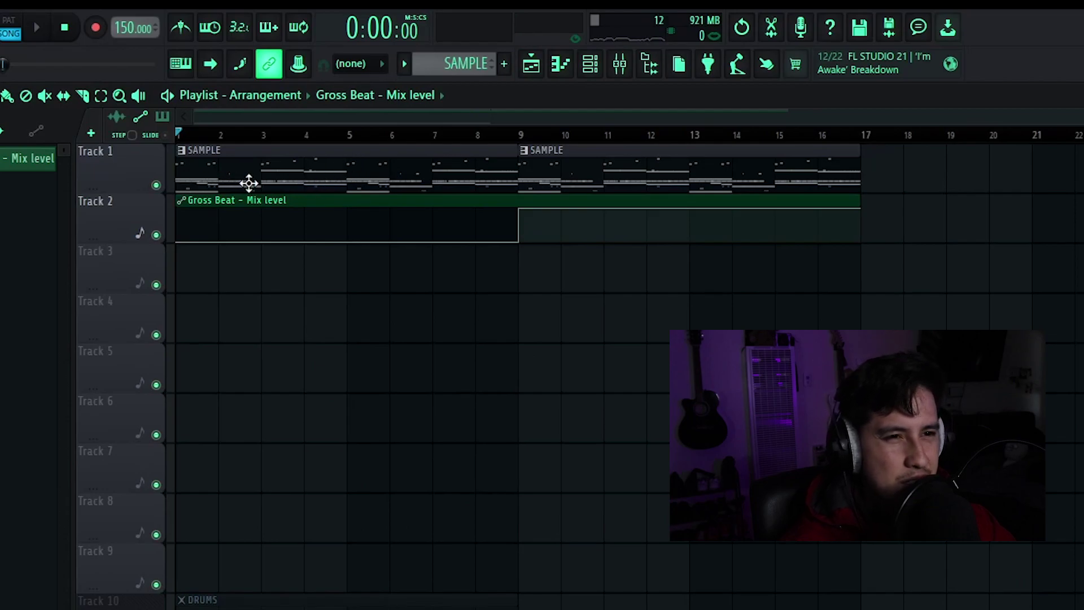
click(591, 64)
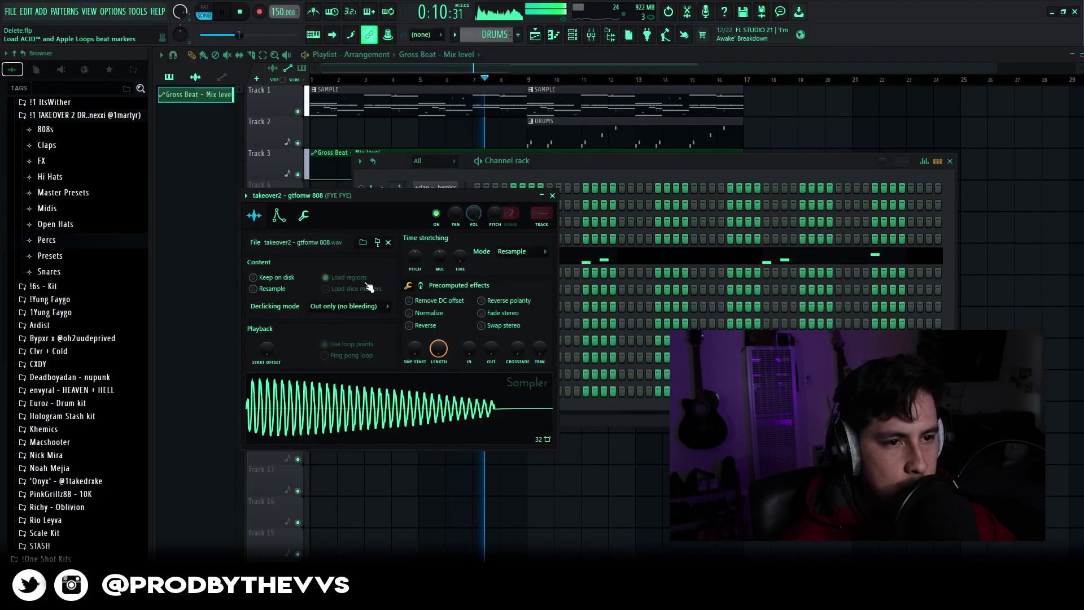
Locate the gtfomw 808 sample in the browser's 808s folder and bring the Channel rack forward
click(378, 244)
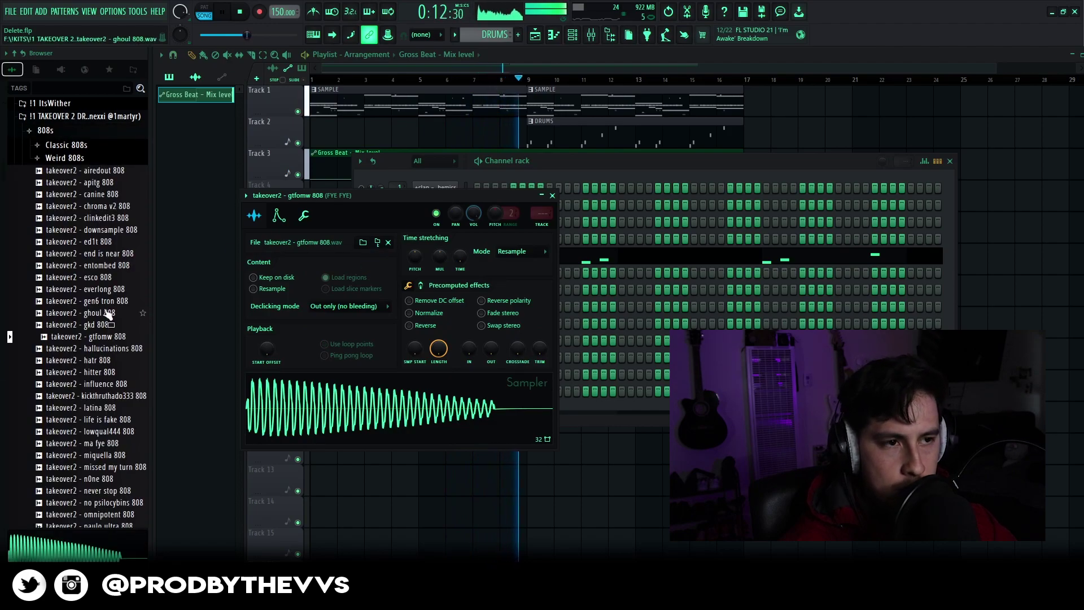
click(622, 179)
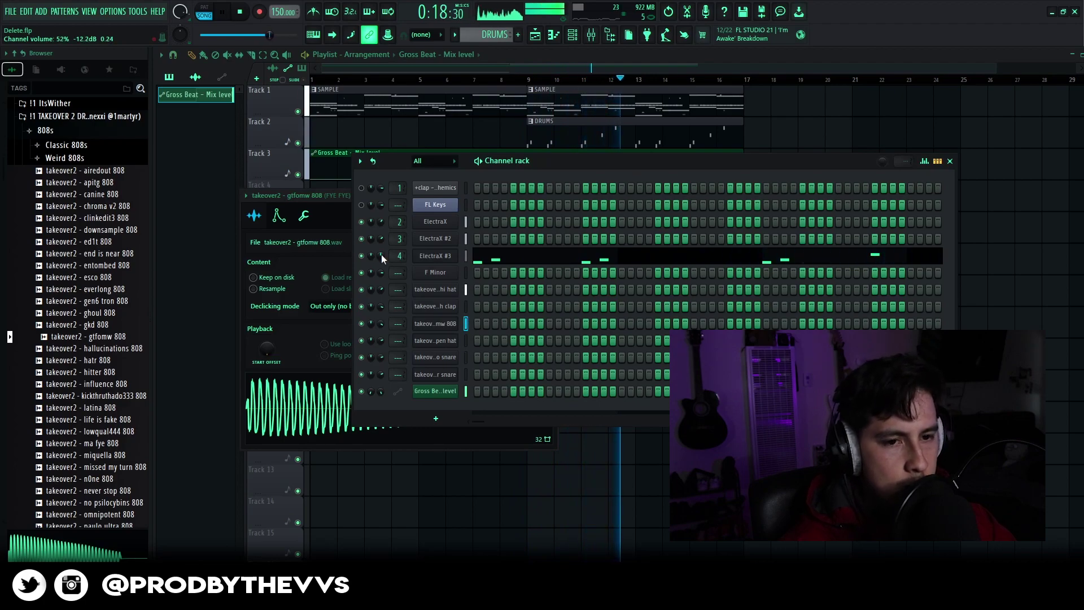
Load PanMan's Faast Shimmer Pan preset on MELODY, narrowing width and adjusting rate and smoothing
click(591, 34)
click(291, 113)
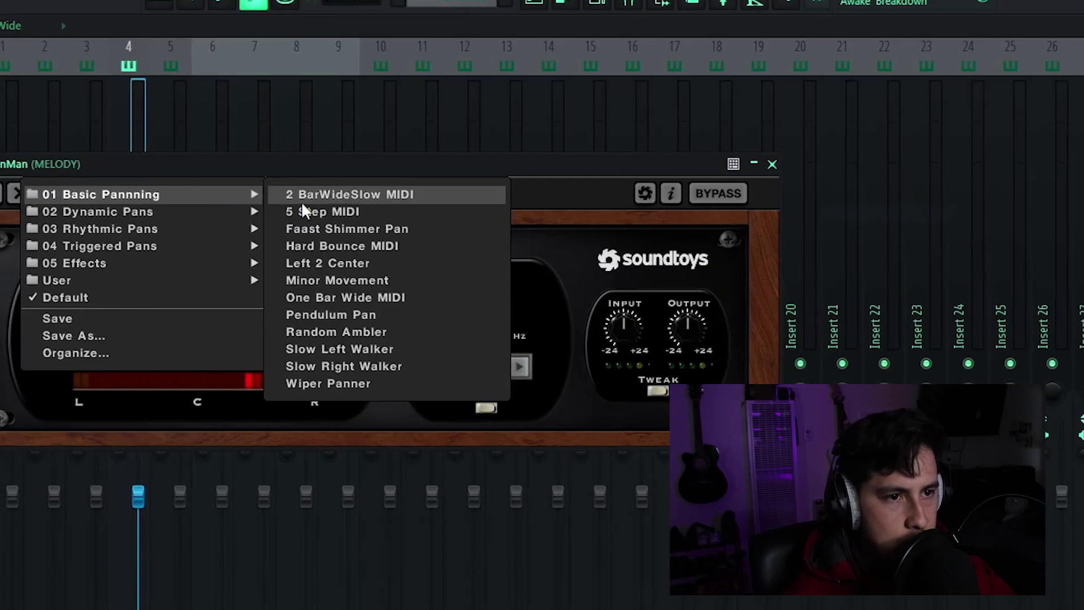
click(423, 173)
drag(487, 338, 485, 360)
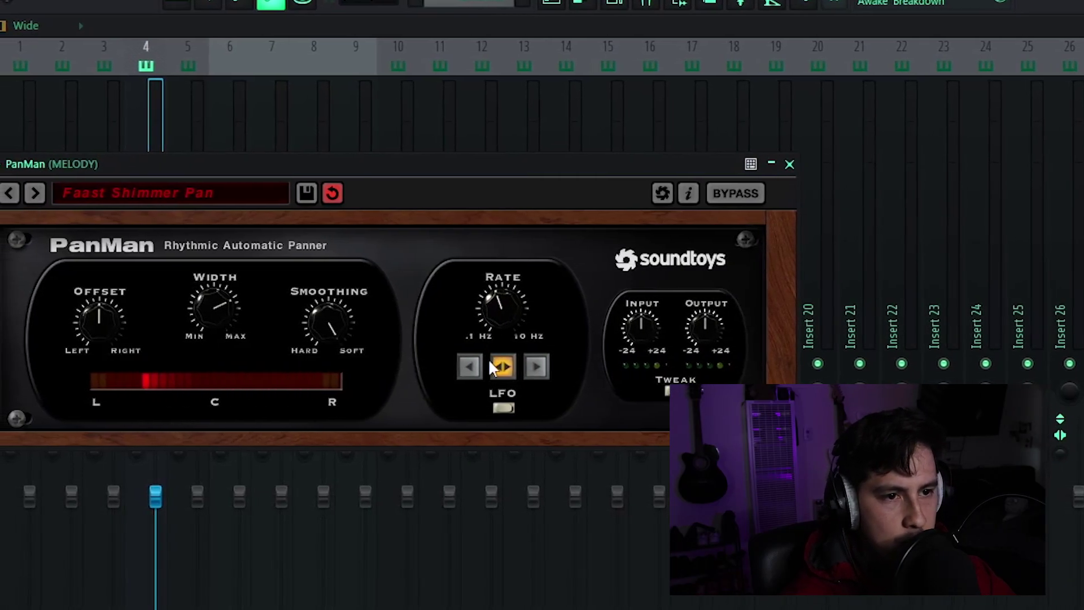
drag(212, 309, 259, 318)
drag(337, 313, 356, 341)
mouse_move(536, 309)
mouse_down()
mouse_move(540, 298)
mouse_move(550, 334)
mouse_move(552, 312)
mouse_up()
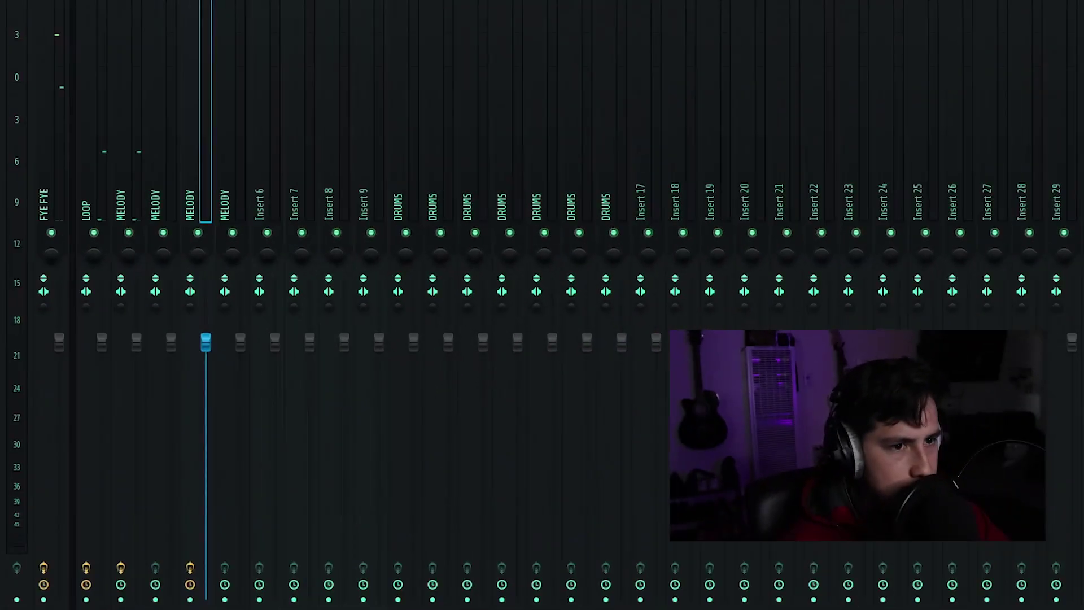
drag(176, 191, 134, 202)
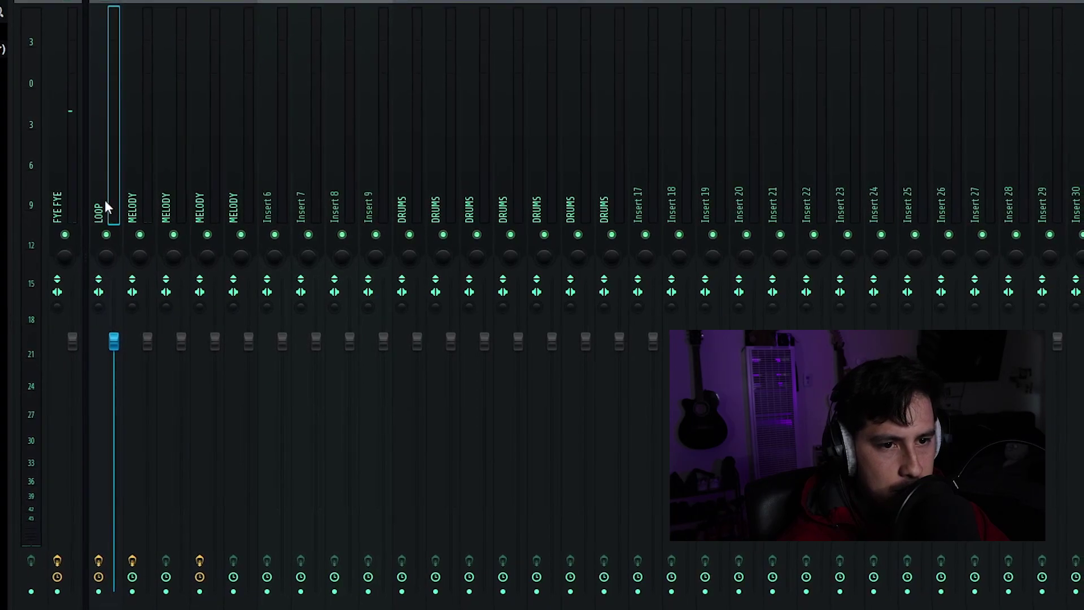
Select the LOOP insert and move Gross Beat from the first effect slot to the last
click(143, 200)
click(192, 202)
click(245, 203)
click(146, 204)
click(225, 210)
click(247, 209)
click(142, 176)
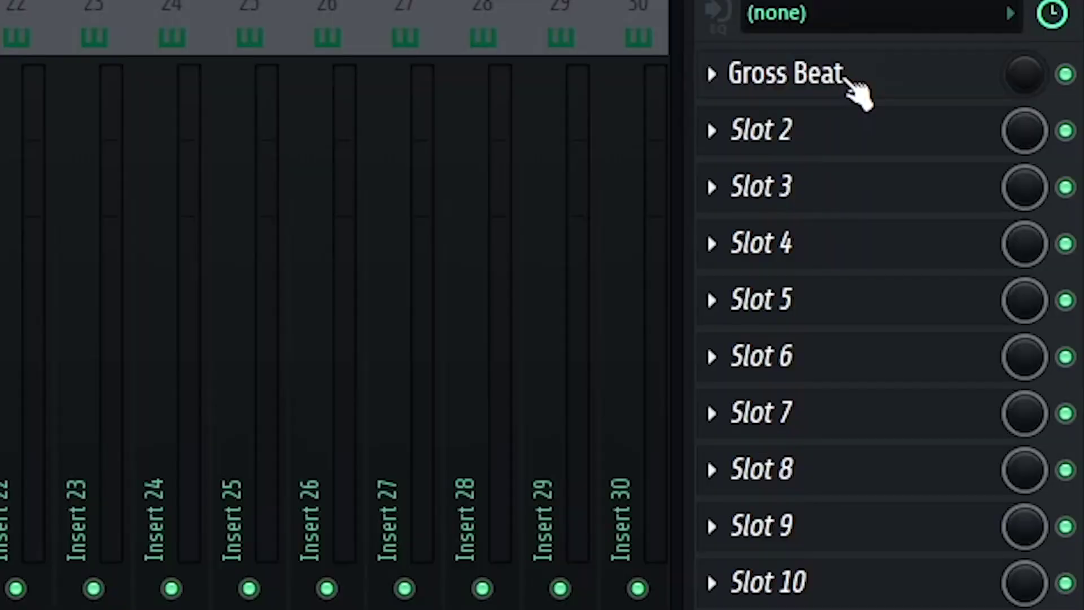
drag(855, 91, 841, 581)
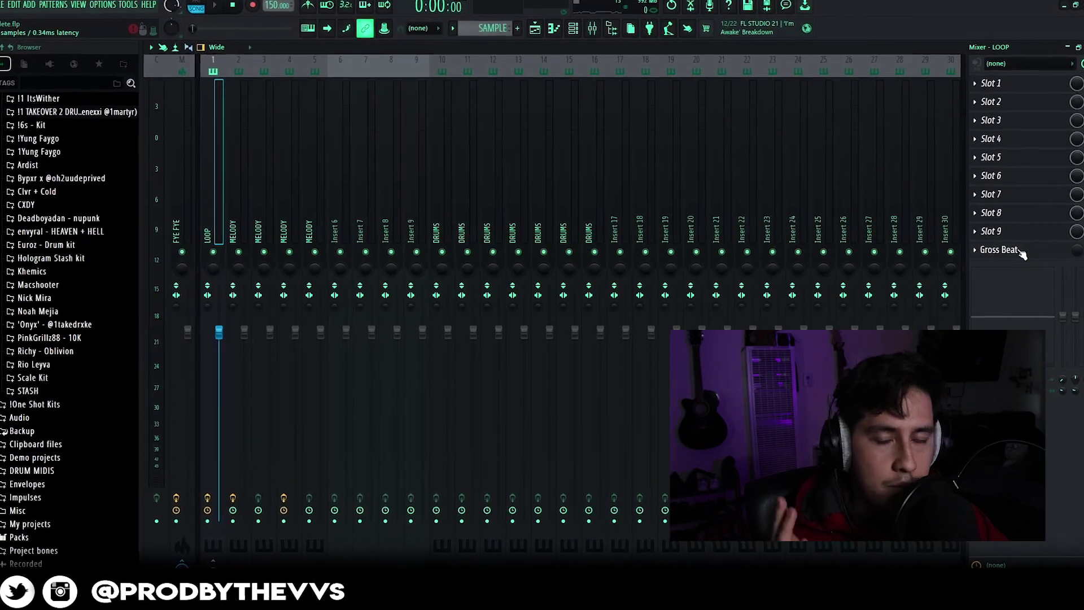
click(1021, 254)
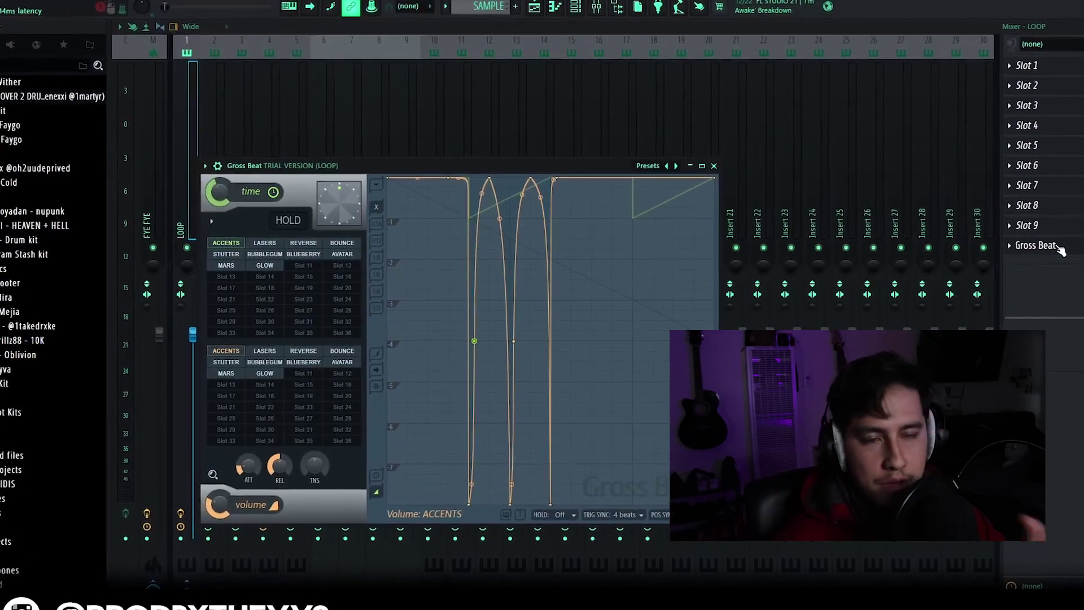
click(1043, 249)
Reselect the LOOP track and load Fruity parametric EQ 2 into its first effect slot
click(204, 223)
click(244, 223)
click(287, 218)
click(193, 219)
click(253, 219)
click(164, 220)
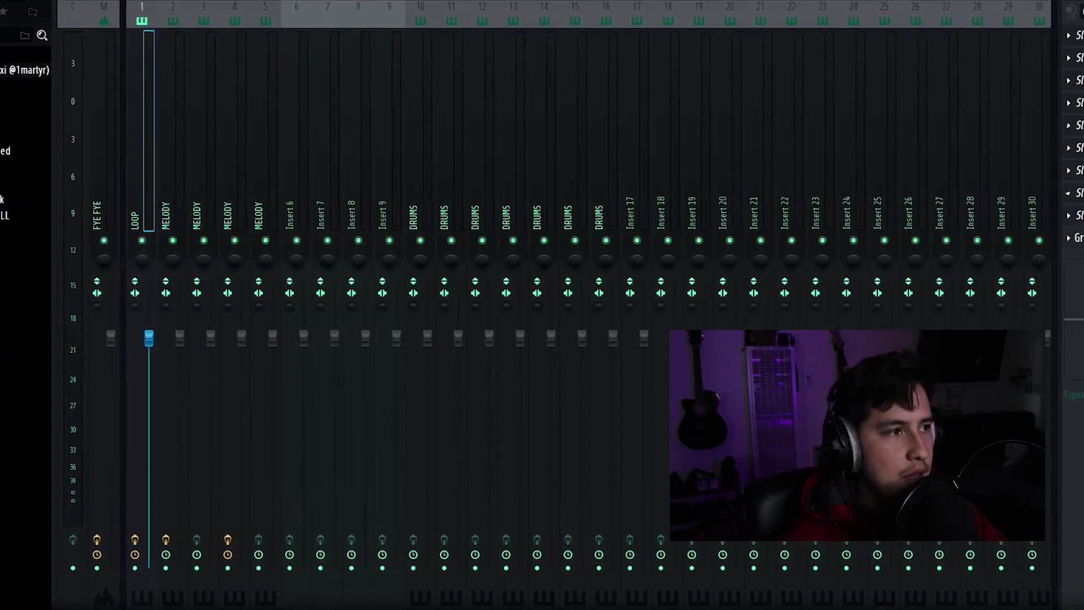
click(1057, 196)
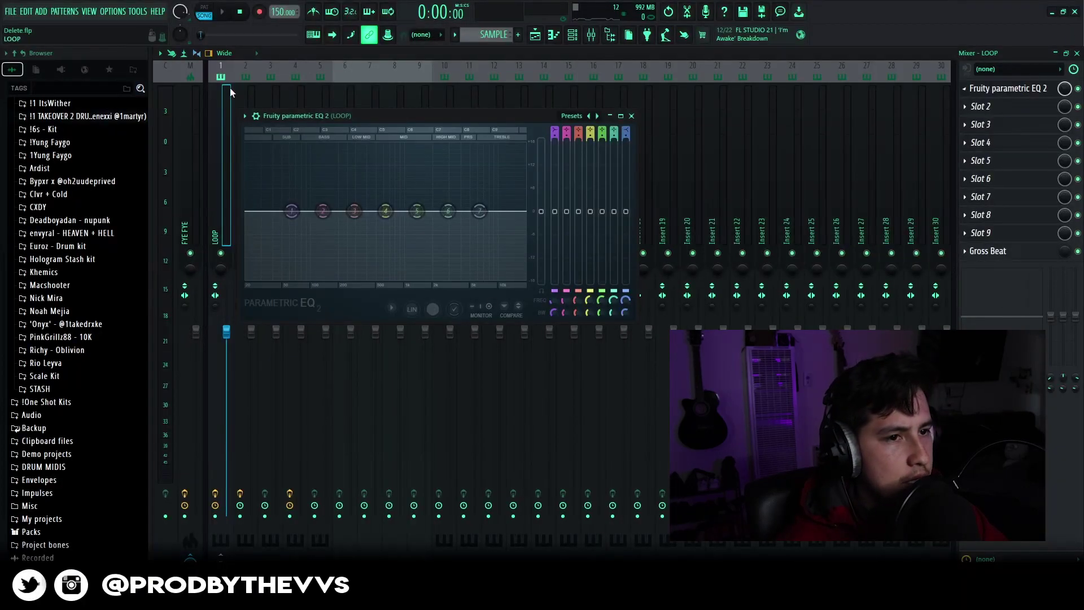
While the loop plays, shelve LOOP's lows near 190 Hz, lift 754 Hz slightly, dip highs near 9 kHz, and close the EQ
mouse_move(455, 117)
mouse_down()
mouse_move(451, 133)
mouse_move(463, 136)
mouse_up()
key(space)
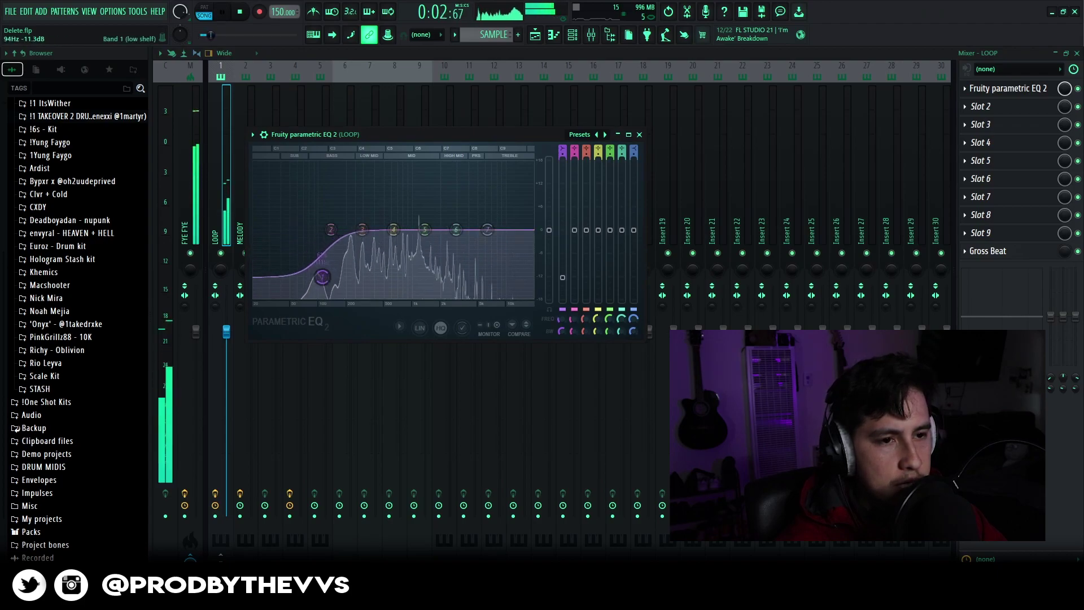
drag(321, 278, 333, 298)
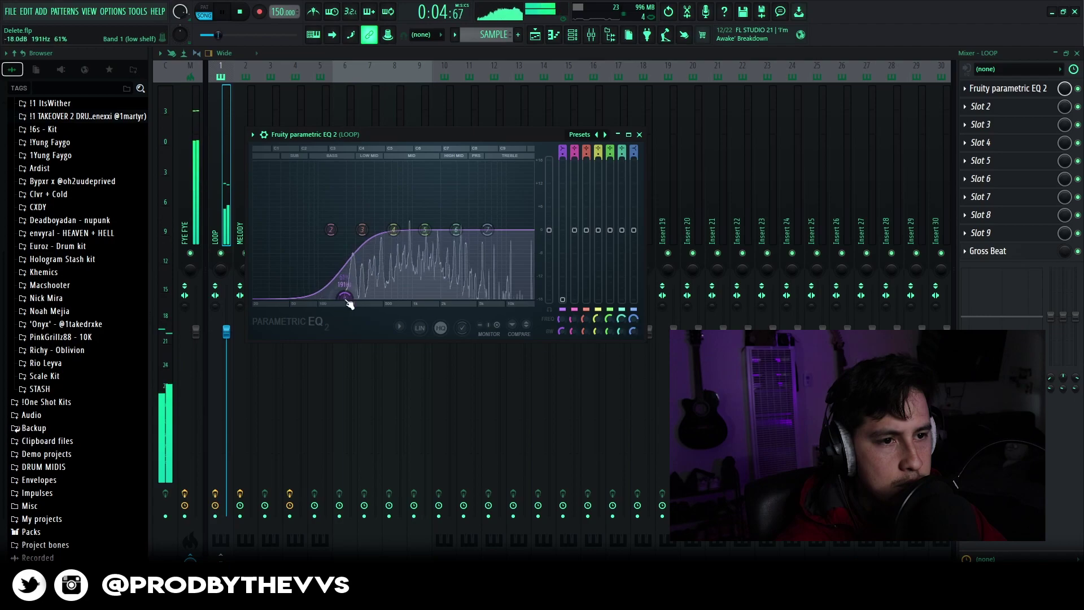
drag(394, 230, 400, 229)
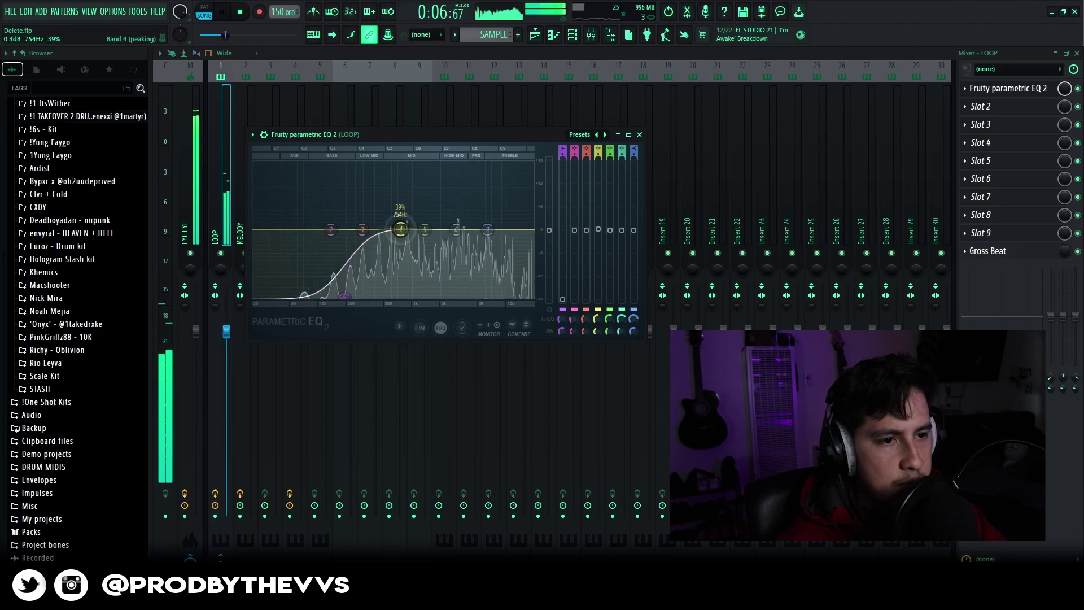
drag(489, 230, 498, 246)
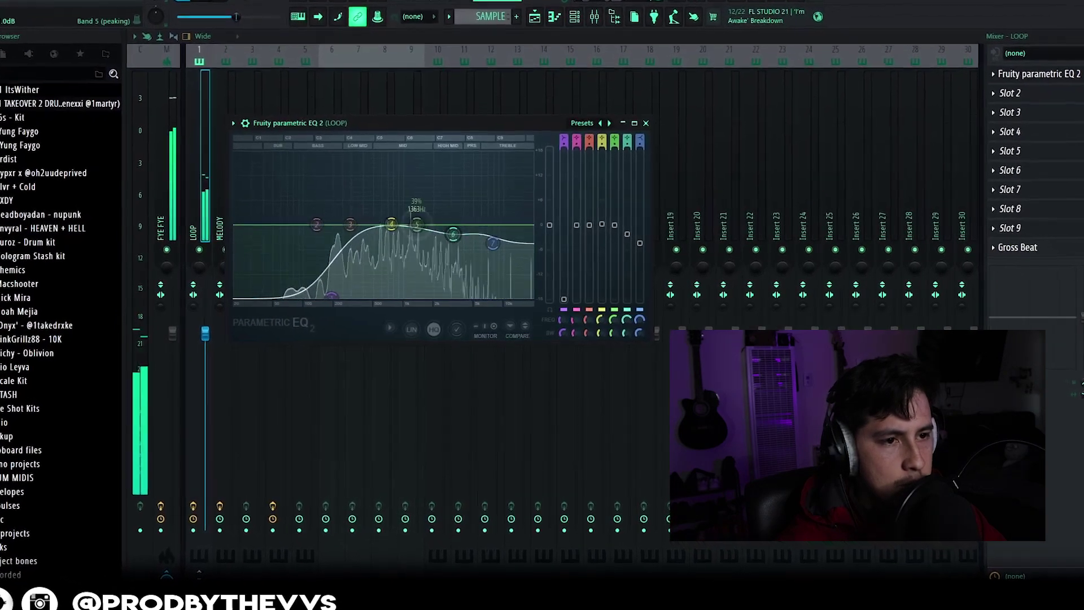
drag(417, 225, 419, 220)
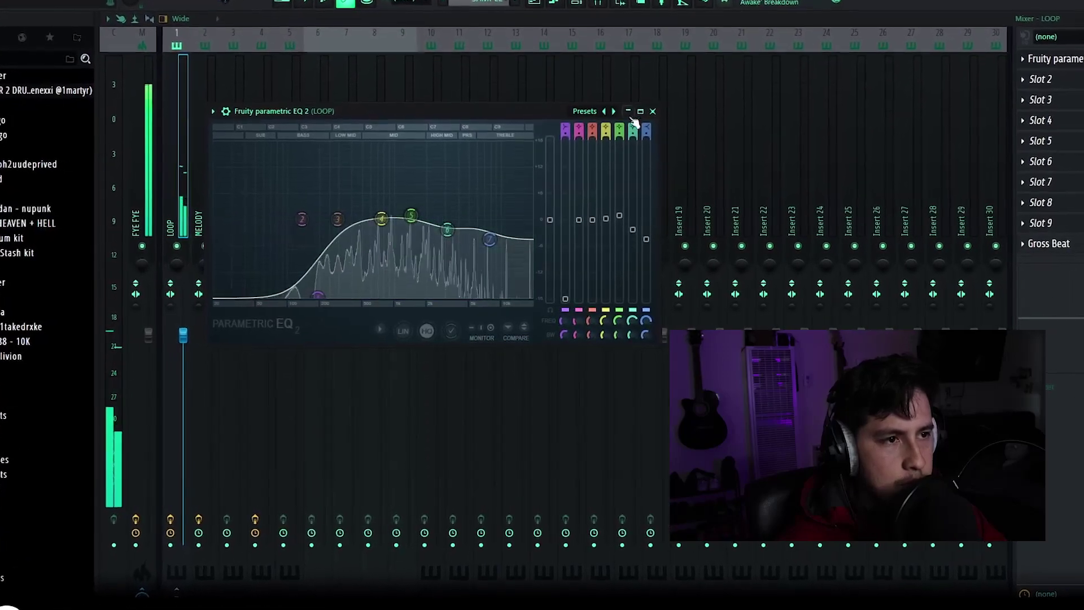
click(628, 112)
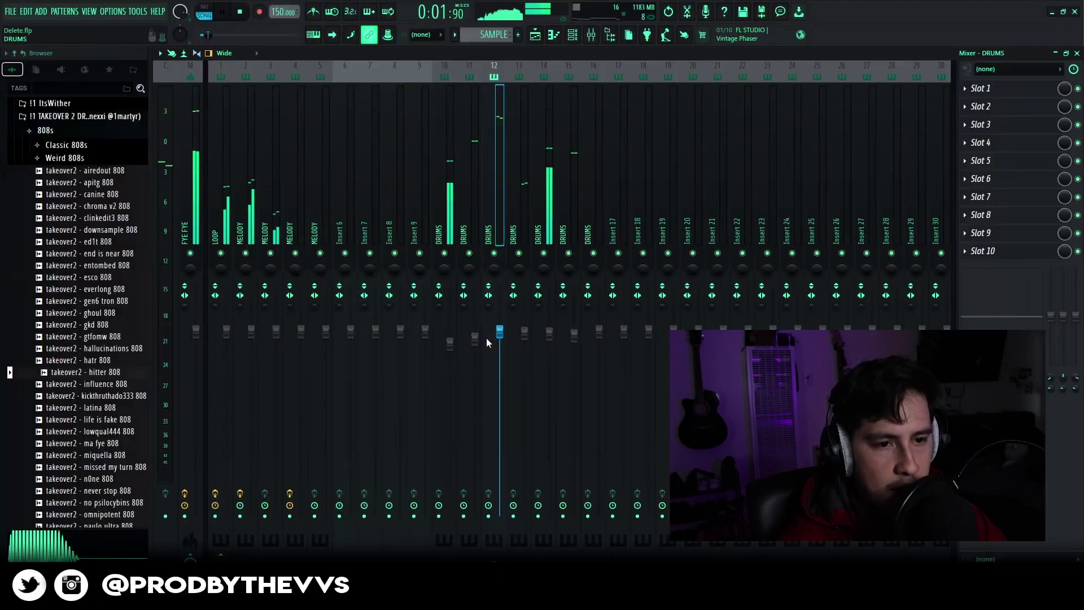
Toggle the Channel rack, select the DRUMS insert 13 in the mixer, and play the beat to check drum levels
click(572, 35)
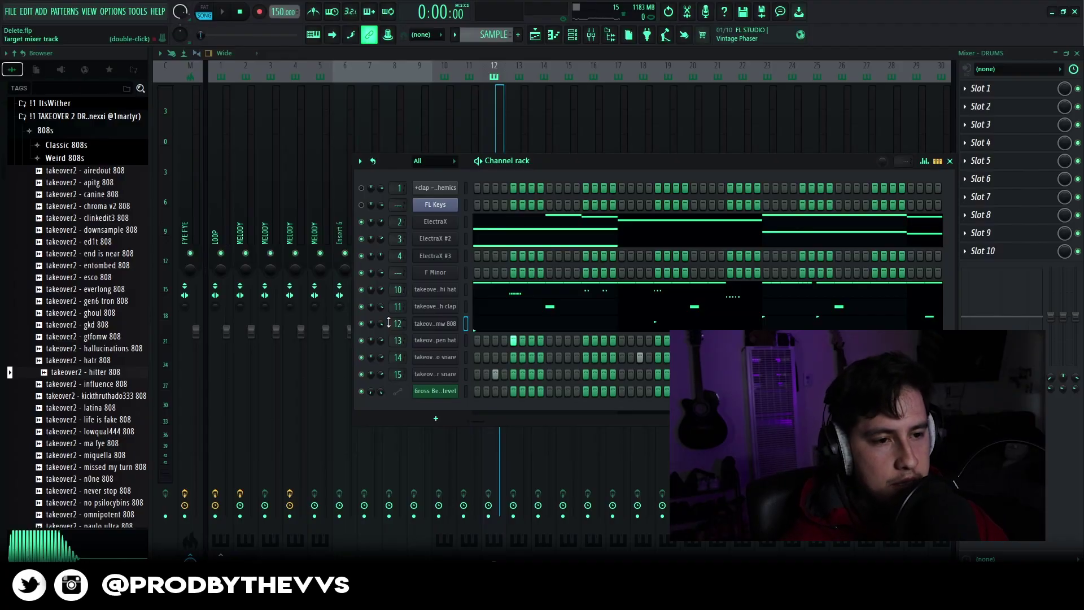
click(513, 116)
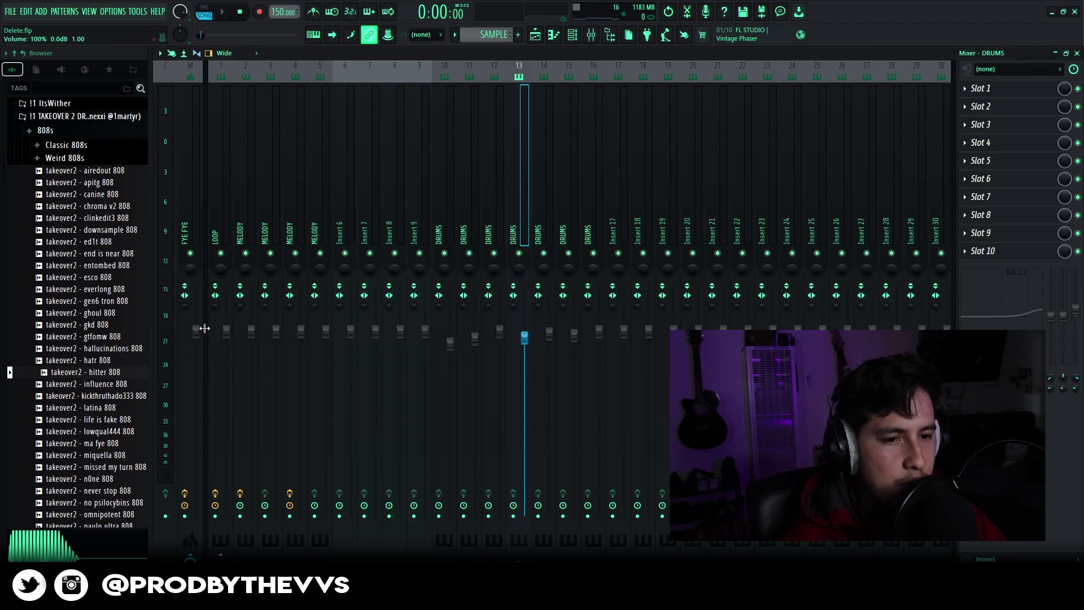
key(space)
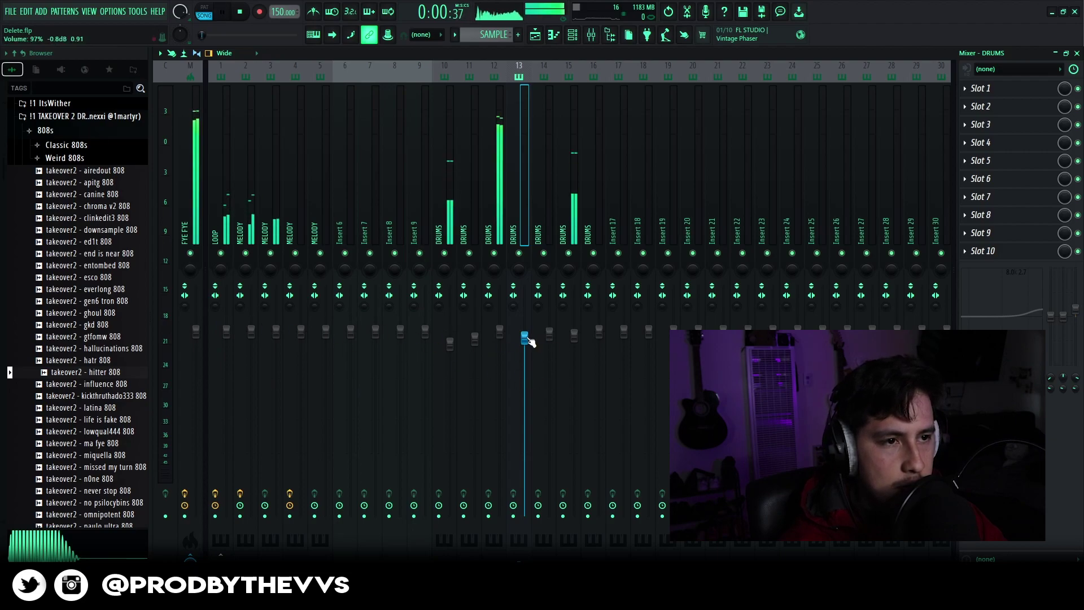